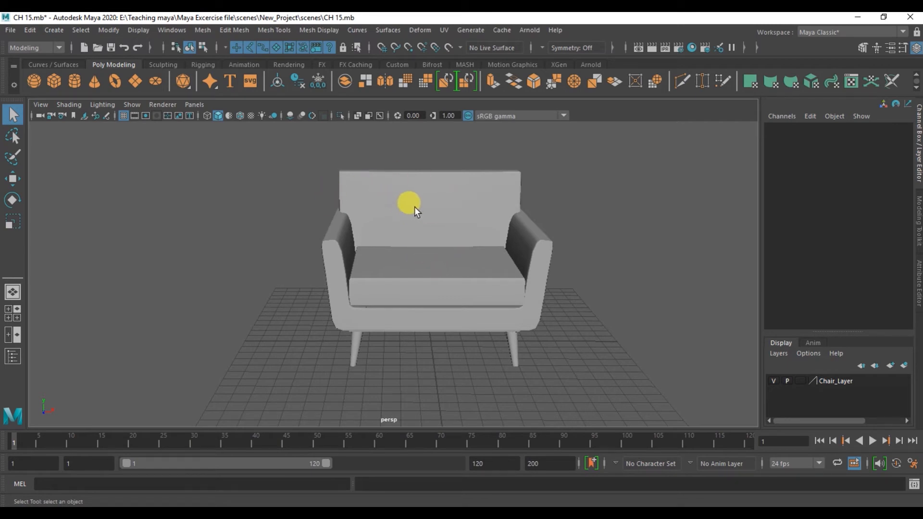
Select the chair's seat cushion
{"action": "left_click_drag", "start_coordinate": [418, 264], "coordinate": [397, 252], "text": "alt"}
{"action": "left_click_drag", "start_coordinate": [441, 281], "coordinate": [412, 284], "text": "alt"}
{"action": "right_click_drag", "start_coordinate": [412, 285], "coordinate": [460, 278], "text": "alt"}
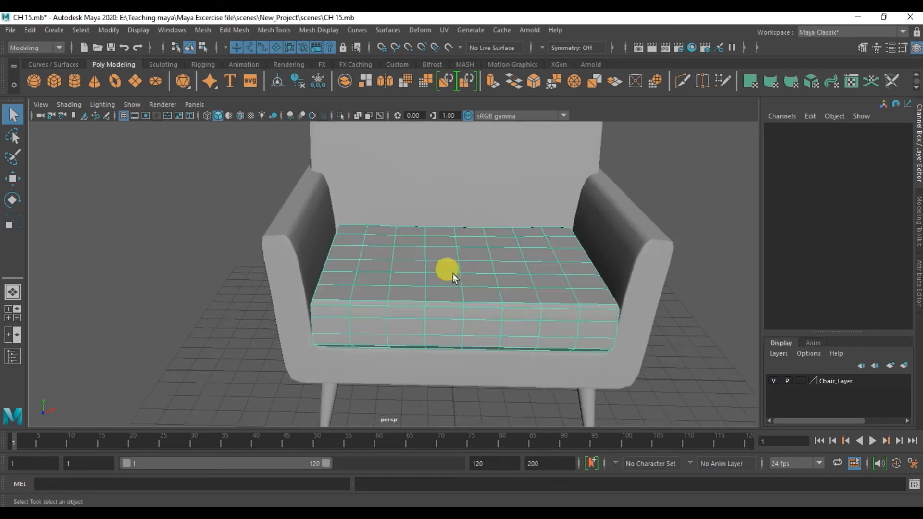
{"action": "left_click", "coordinate": [451, 273]}
Examine the seat cushion's edge layout from the top, the front and the corners
{"action": "left_click_drag", "start_coordinate": [439, 276], "coordinate": [432, 289], "text": "alt"}
{"action": "right_click_drag", "start_coordinate": [433, 288], "coordinate": [487, 303], "text": "alt"}
{"action": "middle_click_drag", "start_coordinate": [485, 293], "coordinate": [445, 267], "text": "alt"}
{"action": "left_click_drag", "start_coordinate": [445, 266], "coordinate": [423, 295], "text": "alt"}
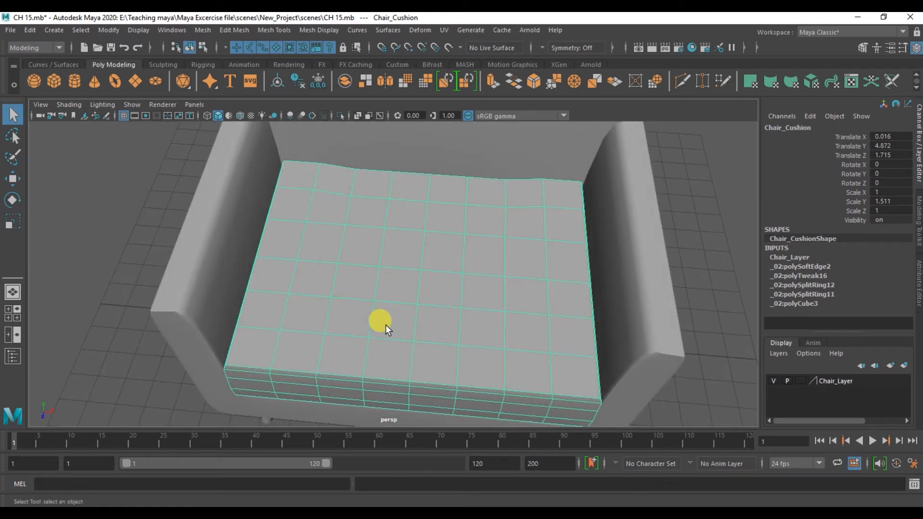
{"action": "right_click_drag", "start_coordinate": [367, 318], "coordinate": [407, 336], "text": "alt"}
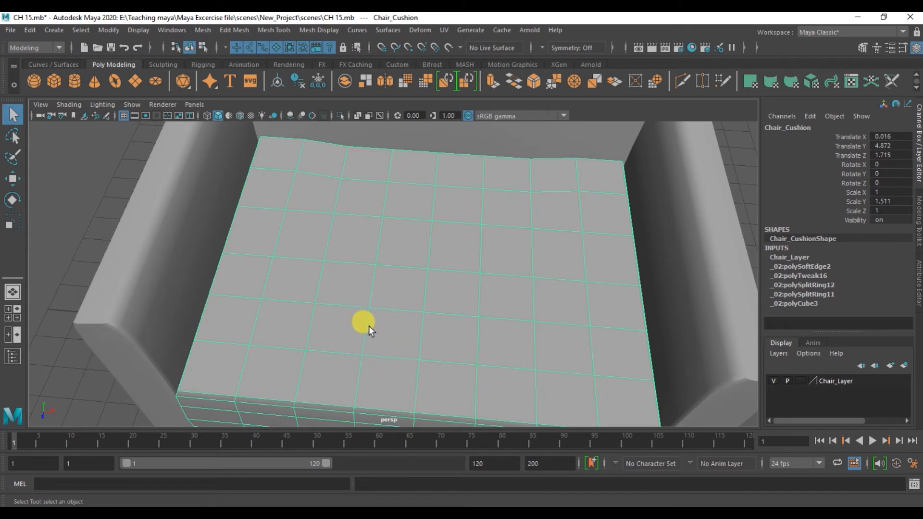
{"action": "left_click_drag", "start_coordinate": [376, 335], "coordinate": [385, 313], "text": "alt"}
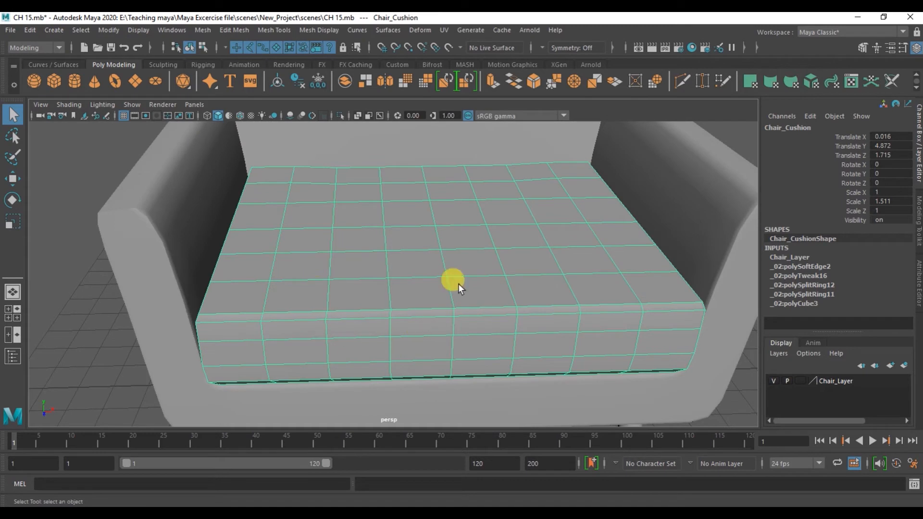
{"action": "middle_click_drag", "start_coordinate": [482, 262], "coordinate": [353, 270], "text": "alt"}
{"action": "mouse_move", "coordinate": [299, 258]}
{"action": "left_mouse_down", "text": "alt"}
{"action": "mouse_move", "coordinate": [310, 269]}
{"action": "mouse_move", "coordinate": [265, 248]}
{"action": "mouse_move", "coordinate": [310, 249]}
{"action": "left_mouse_up", "text": "alt"}
{"action": "left_click_drag", "start_coordinate": [256, 303], "coordinate": [281, 306], "text": "alt"}
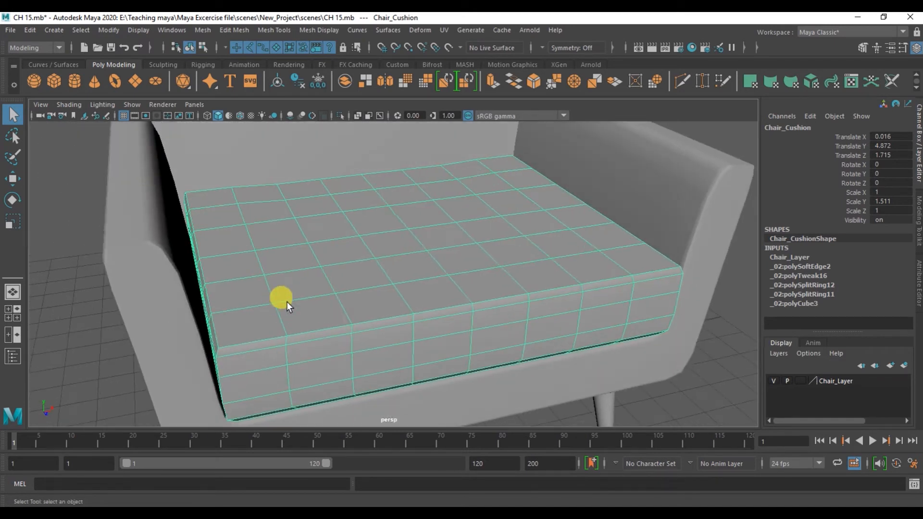
{"action": "right_click_drag", "start_coordinate": [420, 312], "coordinate": [392, 299], "text": "alt"}
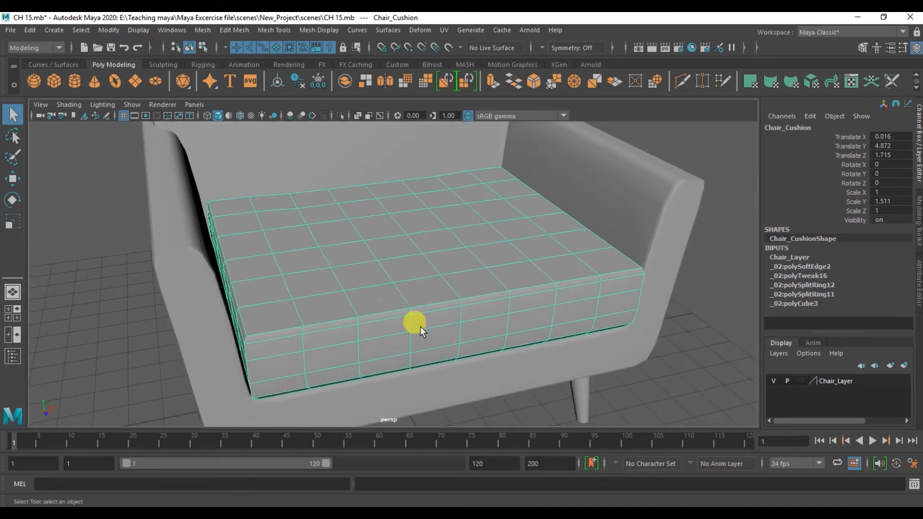
{"action": "left_click_drag", "start_coordinate": [420, 327], "coordinate": [400, 321], "text": "alt"}
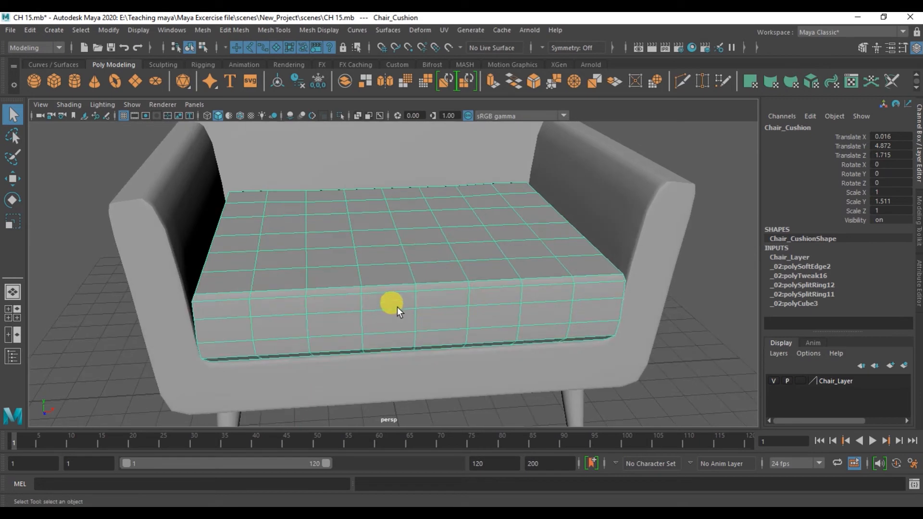
{"action": "right_click_drag", "start_coordinate": [394, 284], "coordinate": [342, 244], "text": "alt"}
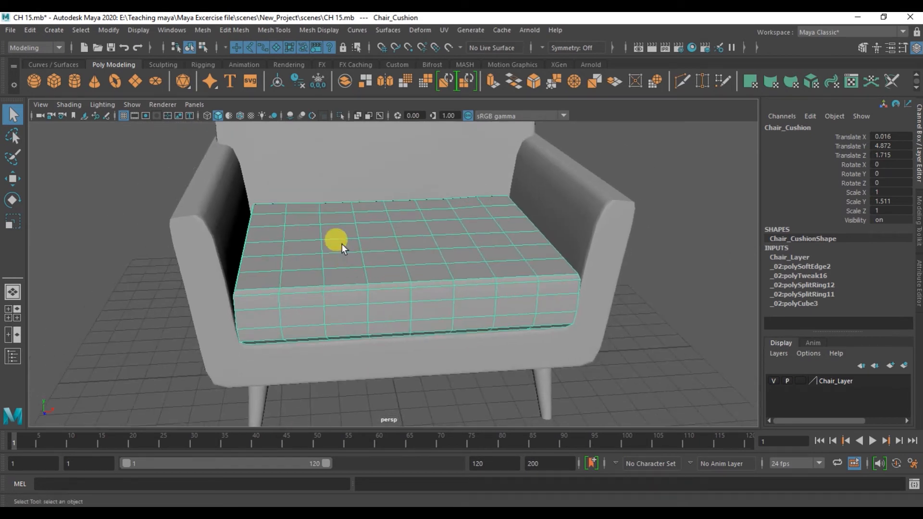
Smooth the cushion mesh with exponential divisions, division level 1 and the OpenSubdiv Catmull-Clark subdivision type
{"action": "left_click", "coordinate": [199, 31]}
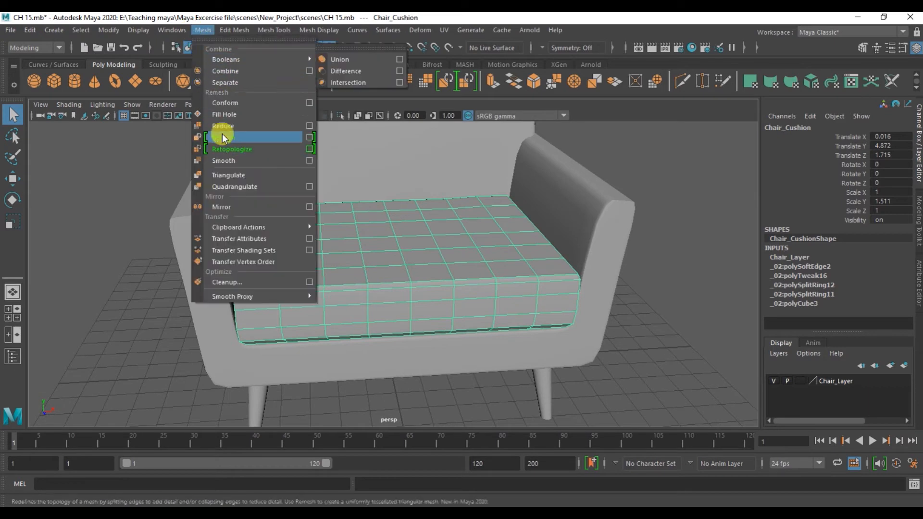
{"action": "left_click", "coordinate": [309, 160]}
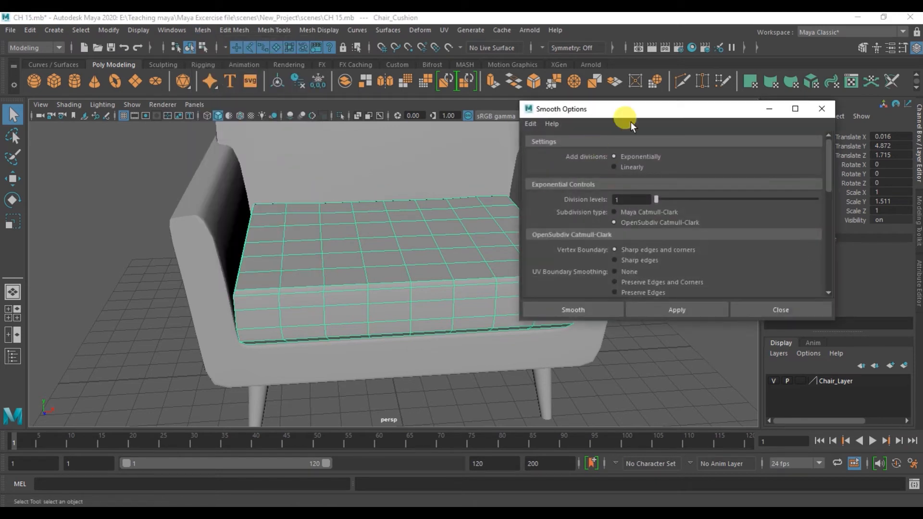
{"action": "left_click_drag", "start_coordinate": [625, 114], "coordinate": [557, 133]}
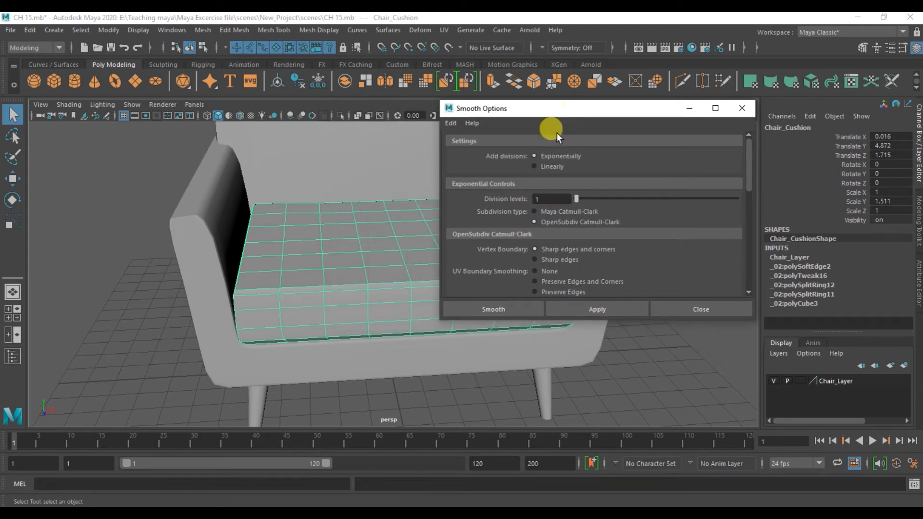
{"action": "left_click", "coordinate": [492, 309]}
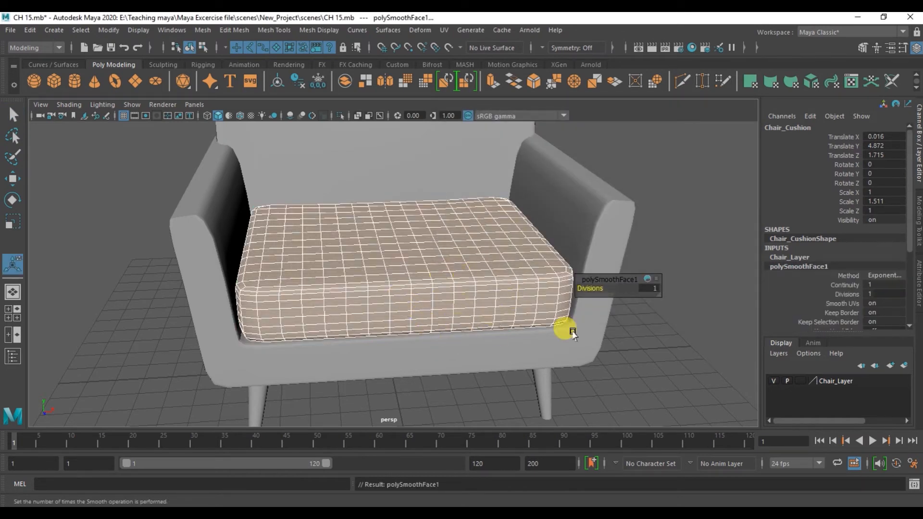
{"action": "key", "text": "f"}
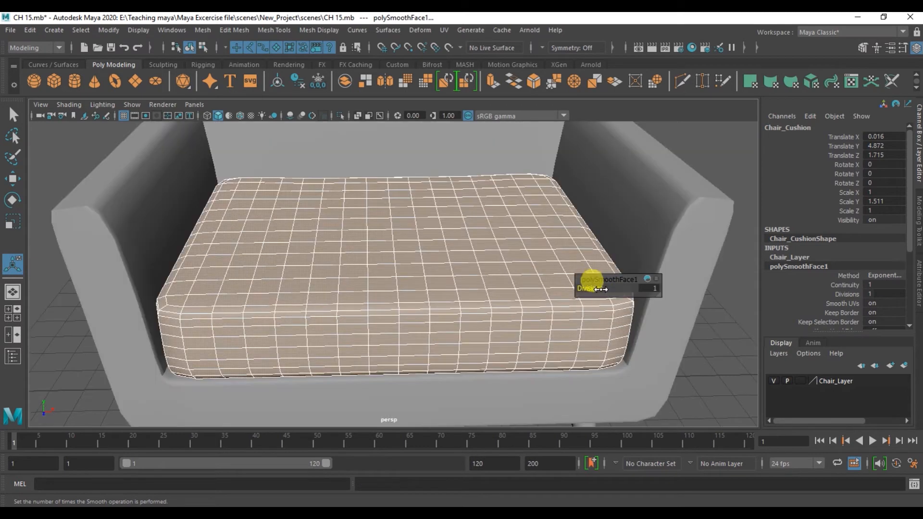
Lower the cushion's smoothing divisions to 0 for comparison and bring them back to 1
{"action": "left_click_drag", "start_coordinate": [590, 288], "coordinate": [585, 288]}
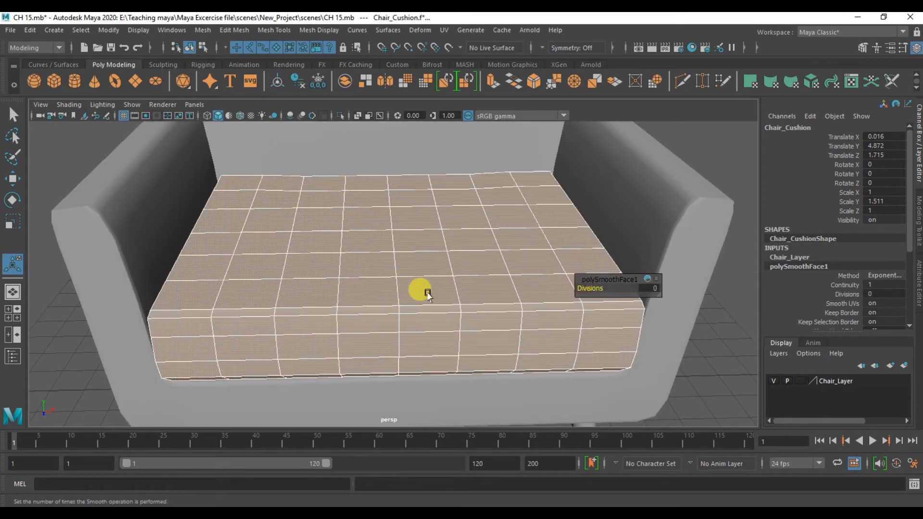
{"action": "left_click_drag", "start_coordinate": [366, 278], "coordinate": [398, 310], "text": "alt"}
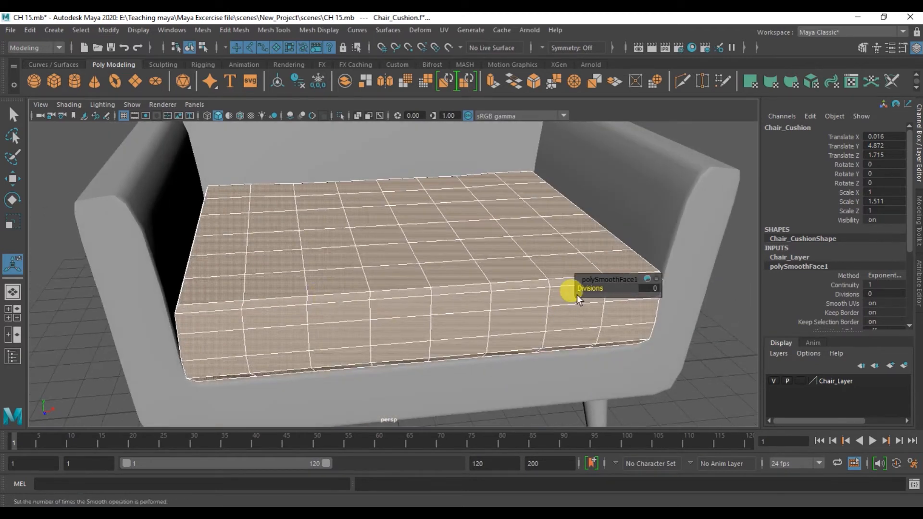
{"action": "left_click_drag", "start_coordinate": [588, 289], "coordinate": [593, 289]}
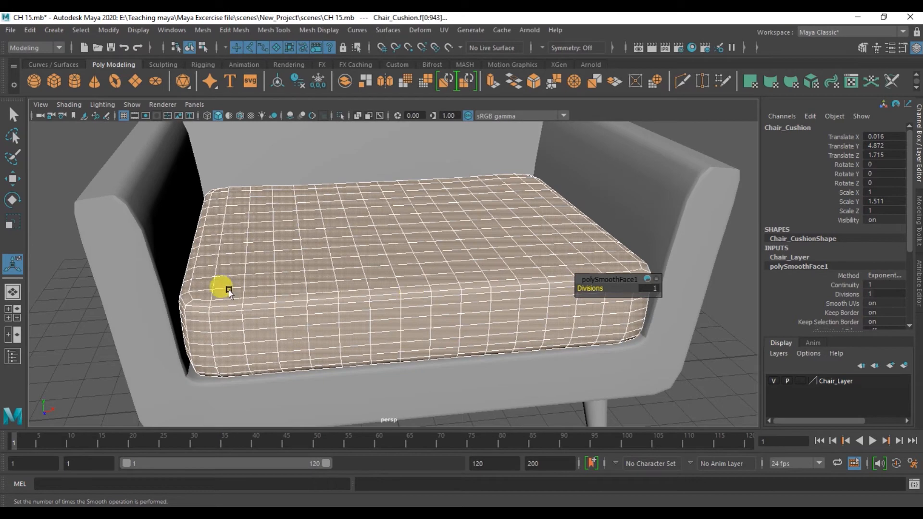
{"action": "left_click_drag", "start_coordinate": [584, 288], "coordinate": [589, 288]}
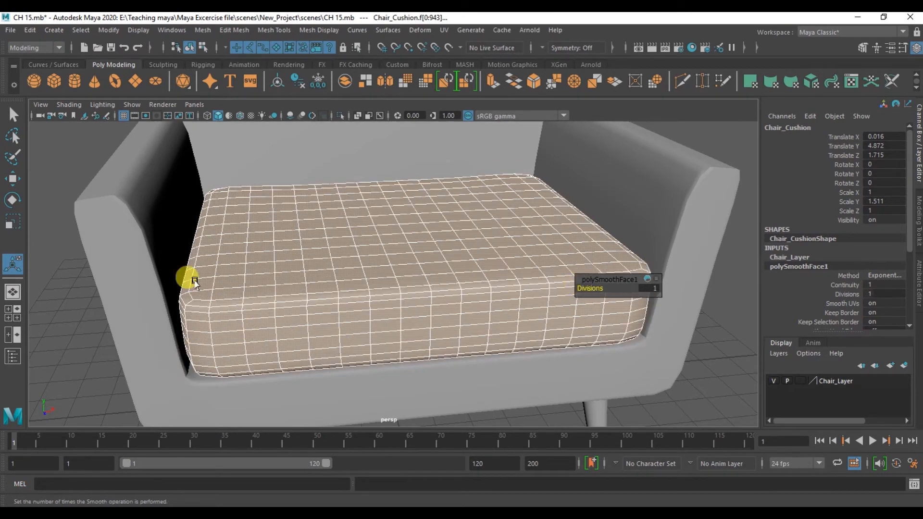
Raise the cushion's smoothing divisions to 2 and check the rounded shape without the selection wireframe
{"action": "scroll", "coordinate": [330, 313], "scroll_direction": "up", "scroll_amount": 5}
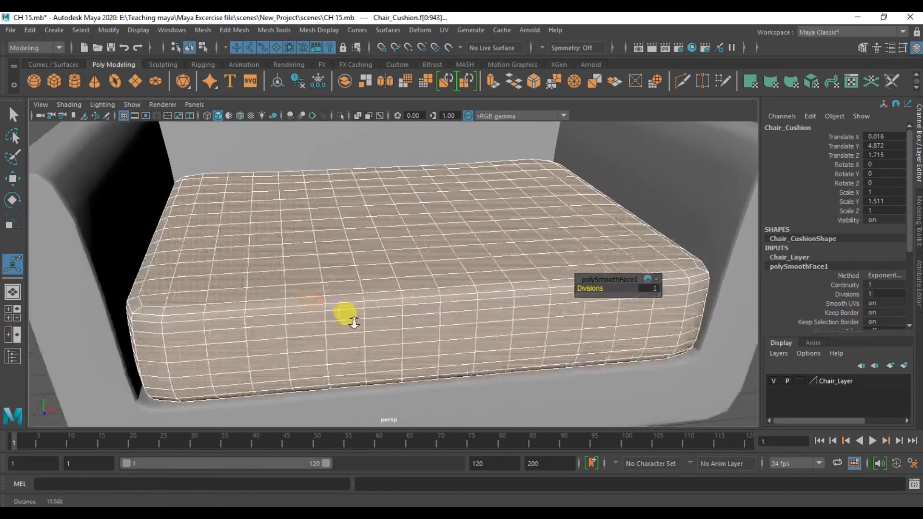
{"action": "scroll", "coordinate": [352, 325], "scroll_direction": "up", "scroll_amount": 2}
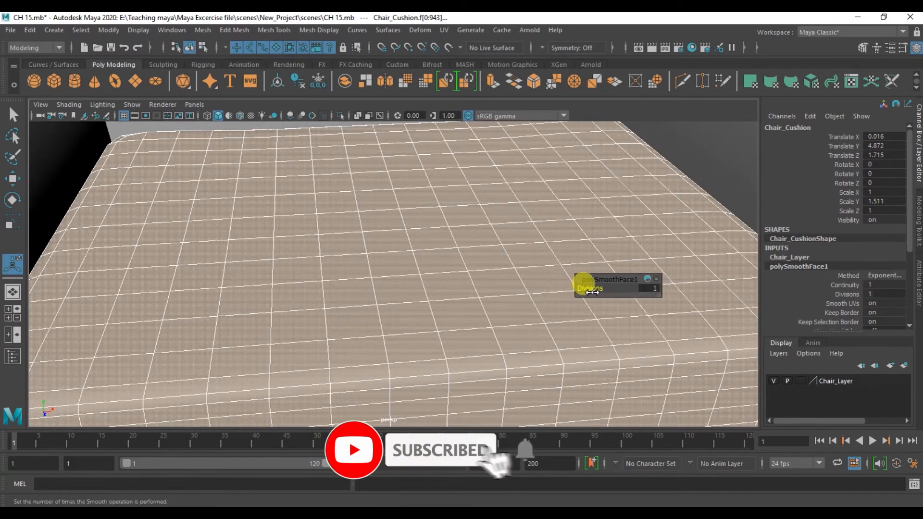
{"action": "left_click_drag", "start_coordinate": [597, 290], "coordinate": [604, 289]}
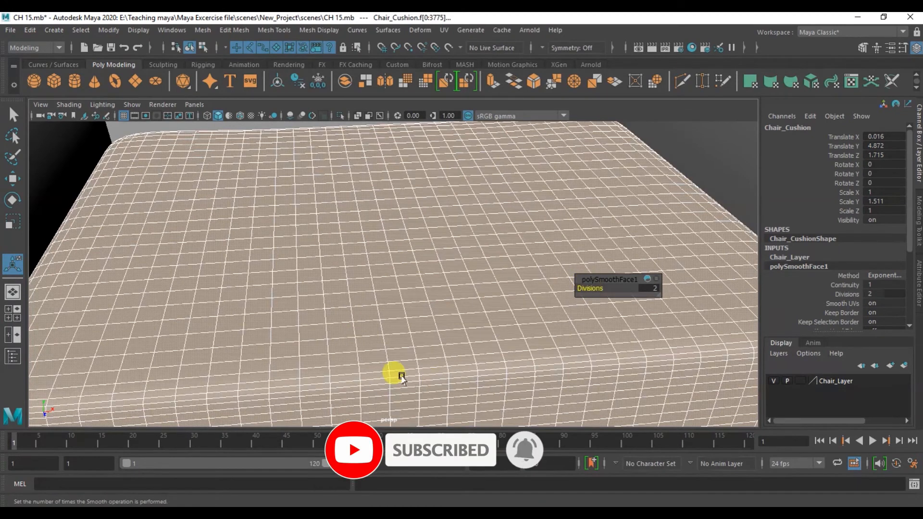
{"action": "scroll", "coordinate": [389, 373], "scroll_direction": "down", "scroll_amount": 3}
{"action": "middle_click_drag", "start_coordinate": [311, 350], "coordinate": [455, 281], "text": "alt"}
{"action": "left_click_drag", "start_coordinate": [249, 330], "coordinate": [370, 306], "text": "alt"}
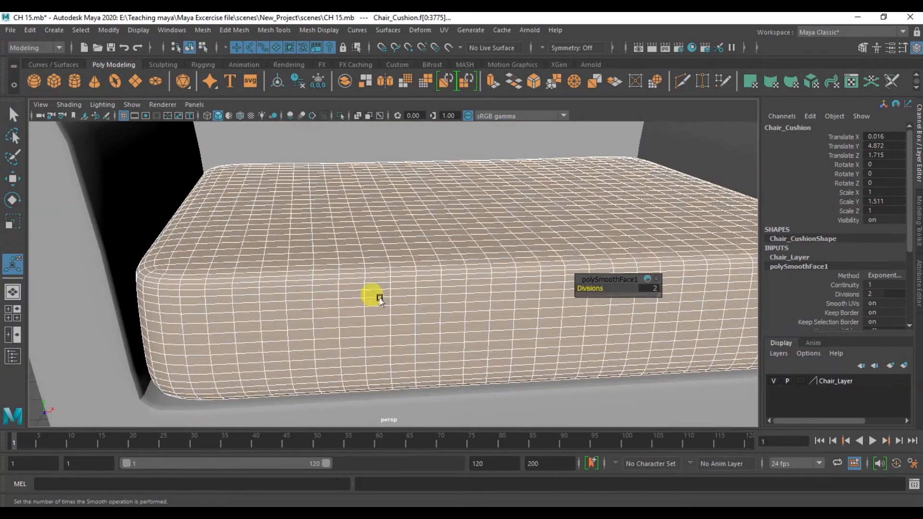
{"action": "right_click_drag", "start_coordinate": [154, 294], "coordinate": [162, 245], "text": "alt"}
{"action": "right_click_drag", "start_coordinate": [355, 318], "coordinate": [284, 267], "text": "alt"}
{"action": "left_click_drag", "start_coordinate": [361, 321], "coordinate": [250, 306], "text": "alt"}
{"action": "left_click", "coordinate": [151, 334]}
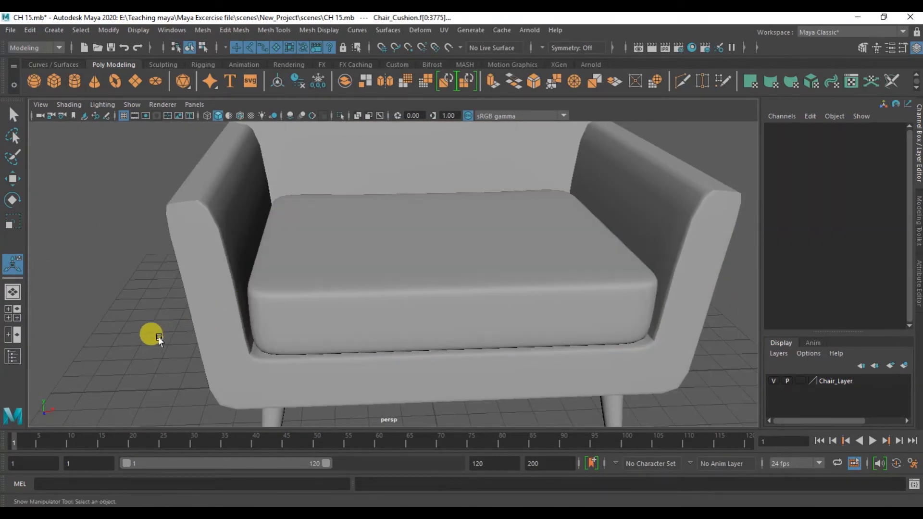
{"action": "left_click", "coordinate": [353, 288]}
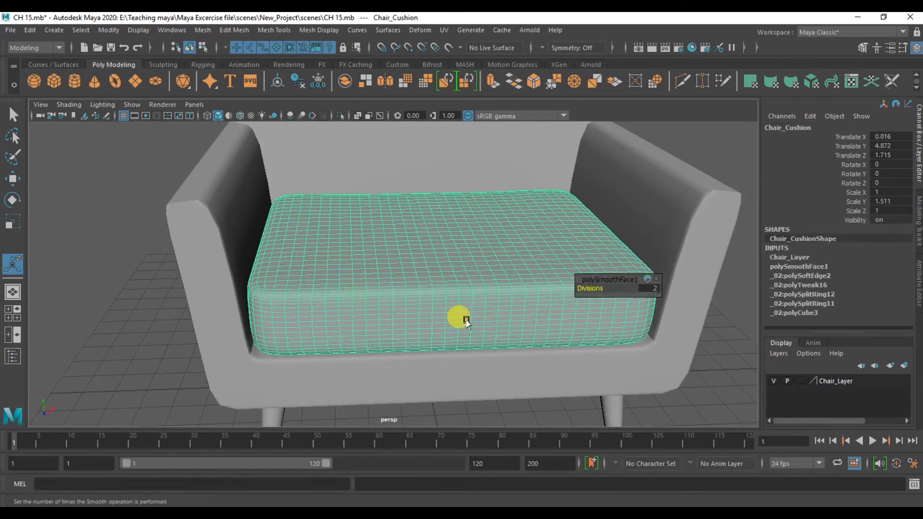
Set the cushion's smoothing divisions to 1 and inspect its front corner up close
{"action": "right_click_drag", "start_coordinate": [450, 339], "coordinate": [532, 351], "text": "alt"}
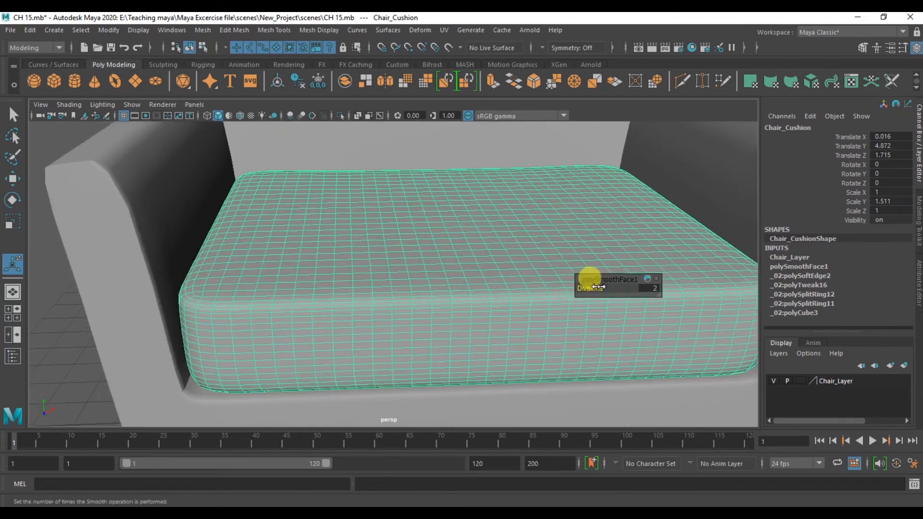
{"action": "left_click_drag", "start_coordinate": [588, 290], "coordinate": [582, 288]}
{"action": "left_click_drag", "start_coordinate": [221, 299], "coordinate": [260, 304], "text": "alt"}
{"action": "right_click_drag", "start_coordinate": [252, 306], "coordinate": [290, 330], "text": "alt"}
{"action": "middle_click_drag", "start_coordinate": [290, 330], "coordinate": [304, 224], "text": "alt"}
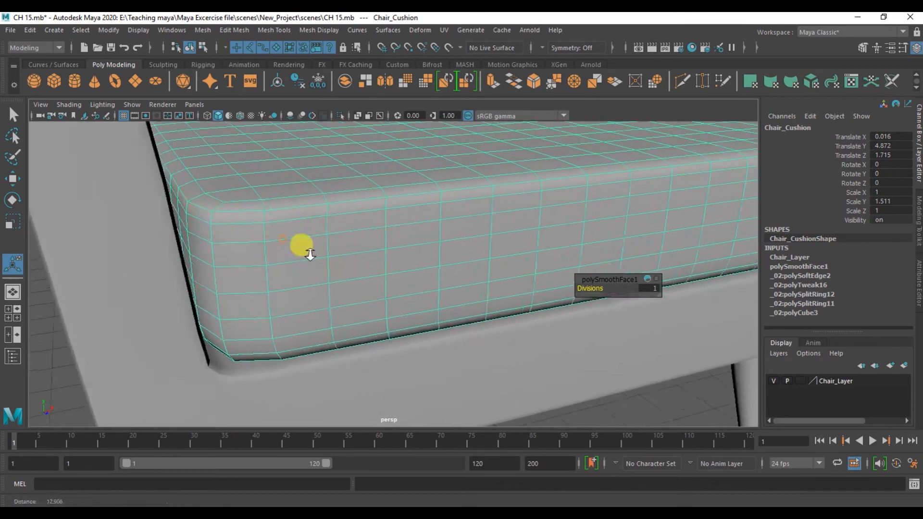
{"action": "right_click_drag", "start_coordinate": [309, 253], "coordinate": [310, 257], "text": "alt"}
{"action": "left_click_drag", "start_coordinate": [291, 243], "coordinate": [276, 253], "text": "alt"}
{"action": "middle_click_drag", "start_coordinate": [288, 233], "coordinate": [310, 230], "text": "alt"}
{"action": "right_click_drag", "start_coordinate": [311, 230], "coordinate": [233, 336], "text": "alt"}
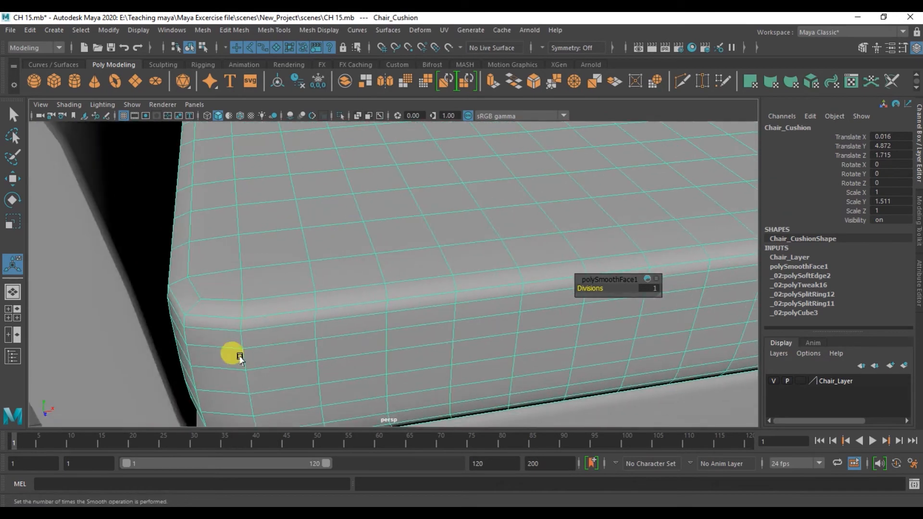
{"action": "left_click_drag", "start_coordinate": [216, 319], "coordinate": [301, 293], "text": "alt"}
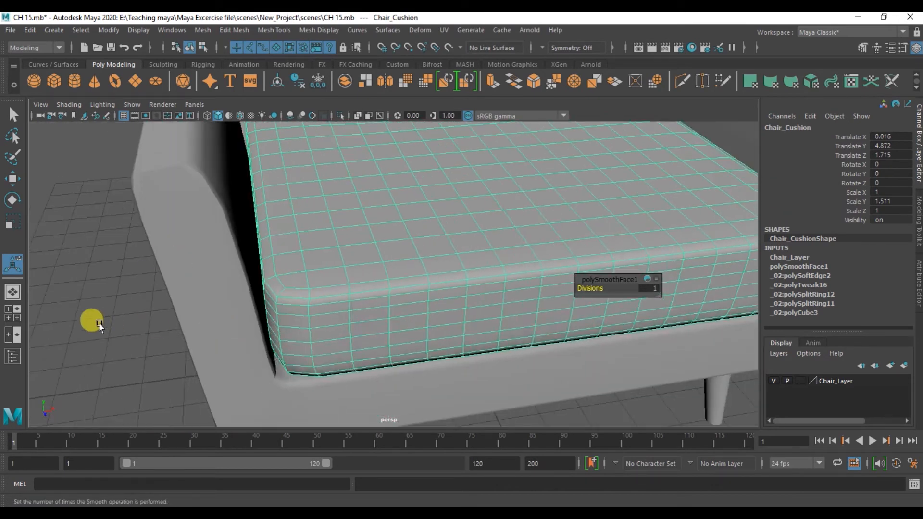
{"action": "left_click", "coordinate": [93, 320]}
{"action": "left_click", "coordinate": [367, 299]}
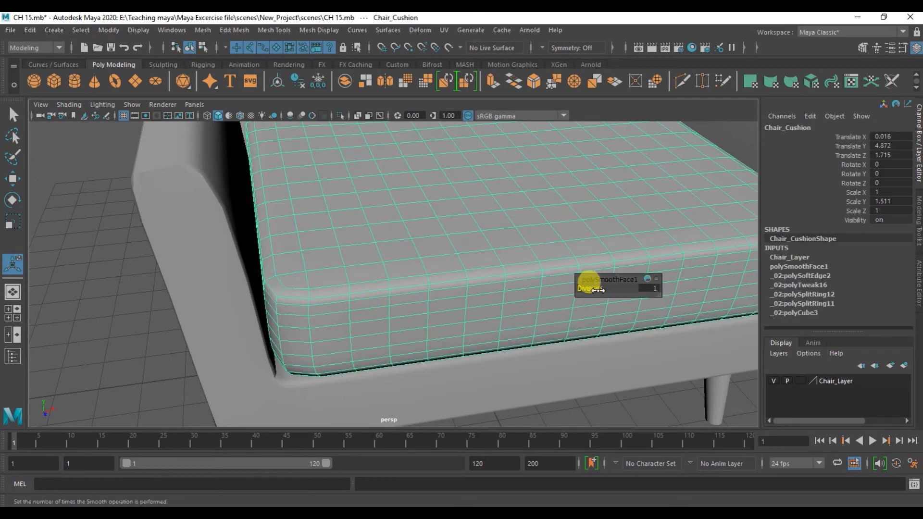
Compare the cushion's front corner at 0 smoothing divisions, then restore 1 division
{"action": "left_click_drag", "start_coordinate": [592, 289], "coordinate": [586, 291]}
{"action": "left_click_drag", "start_coordinate": [286, 351], "coordinate": [261, 311], "text": "alt"}
{"action": "left_click_drag", "start_coordinate": [589, 290], "coordinate": [595, 288]}
{"action": "left_click_drag", "start_coordinate": [183, 303], "coordinate": [212, 284], "text": "alt"}
{"action": "right_click_drag", "start_coordinate": [211, 284], "coordinate": [298, 284], "text": "alt"}
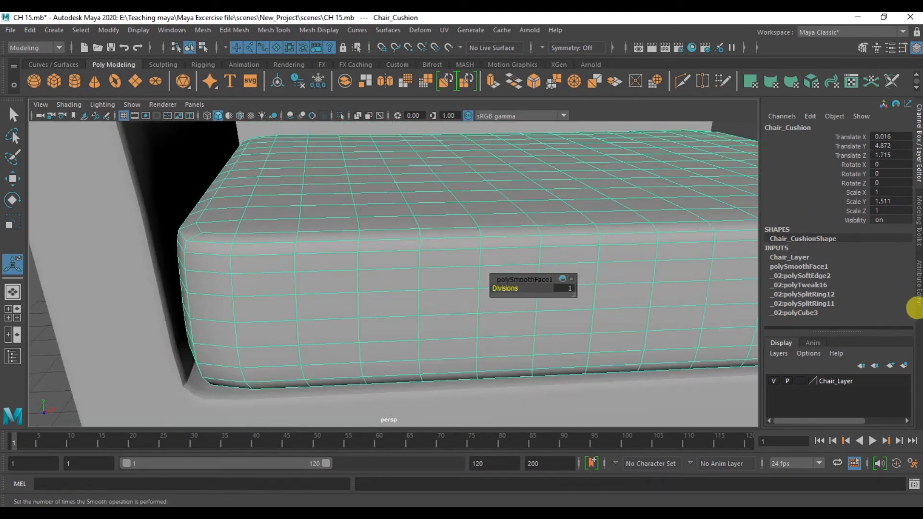
Switch the cushion's smooth node to the Linear method and set its Roundness to 2.000
{"action": "left_click", "coordinate": [917, 289]}
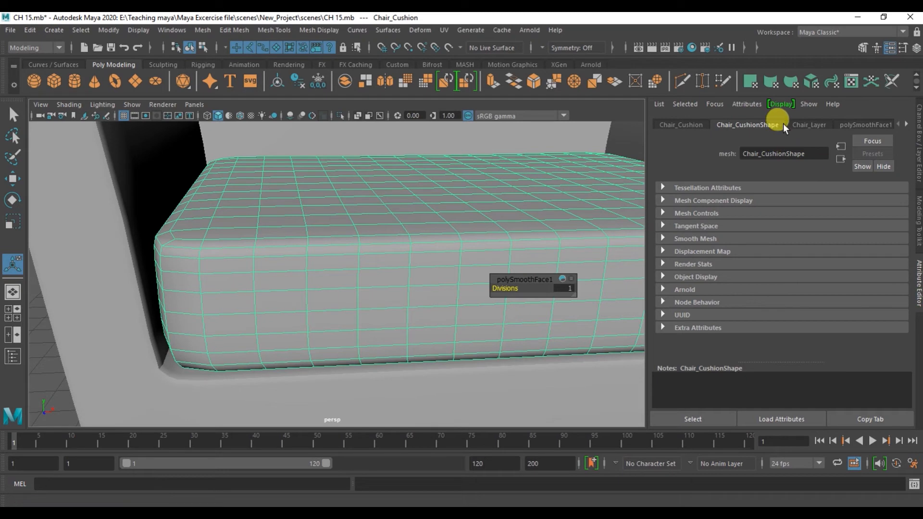
{"action": "left_click", "coordinate": [854, 125]}
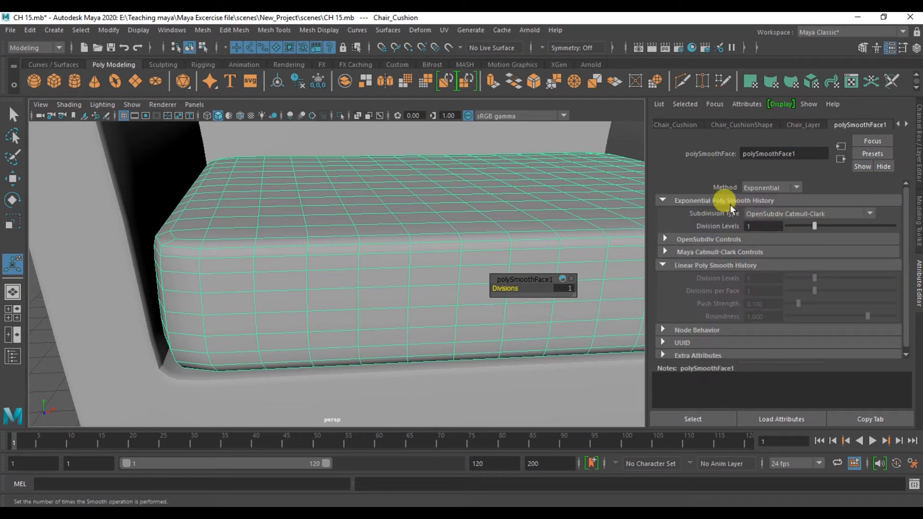
{"action": "left_click", "coordinate": [778, 190]}
{"action": "left_click", "coordinate": [781, 191]}
{"action": "left_click_drag", "start_coordinate": [817, 226], "coordinate": [768, 205]}
{"action": "left_click", "coordinate": [769, 187]}
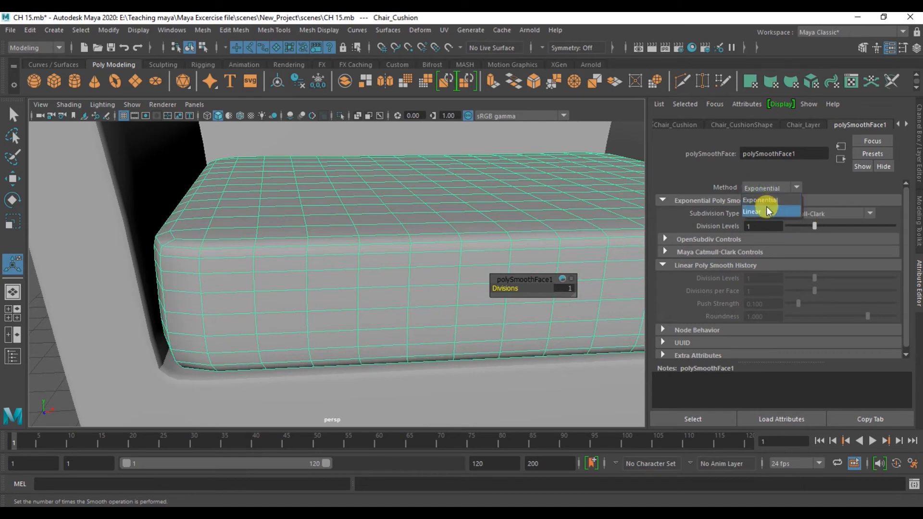
{"action": "left_click", "coordinate": [762, 201]}
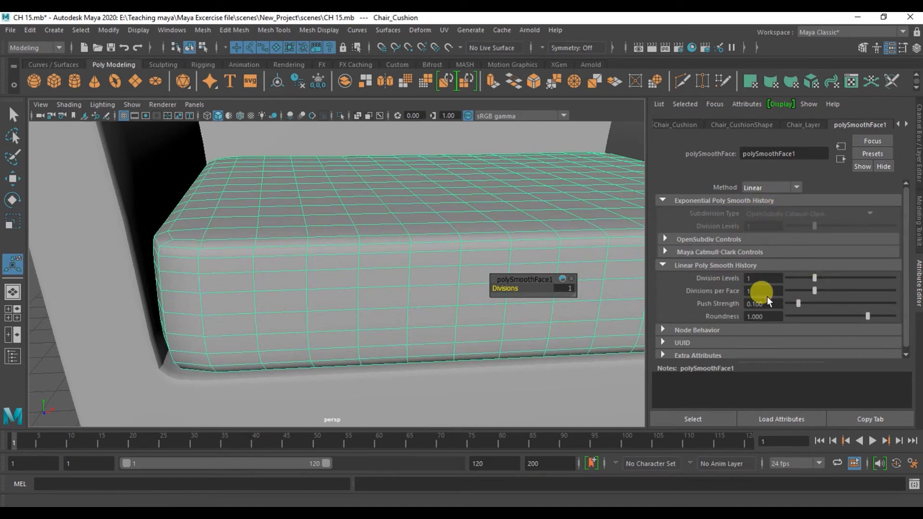
{"action": "left_click_drag", "start_coordinate": [856, 321], "coordinate": [911, 311]}
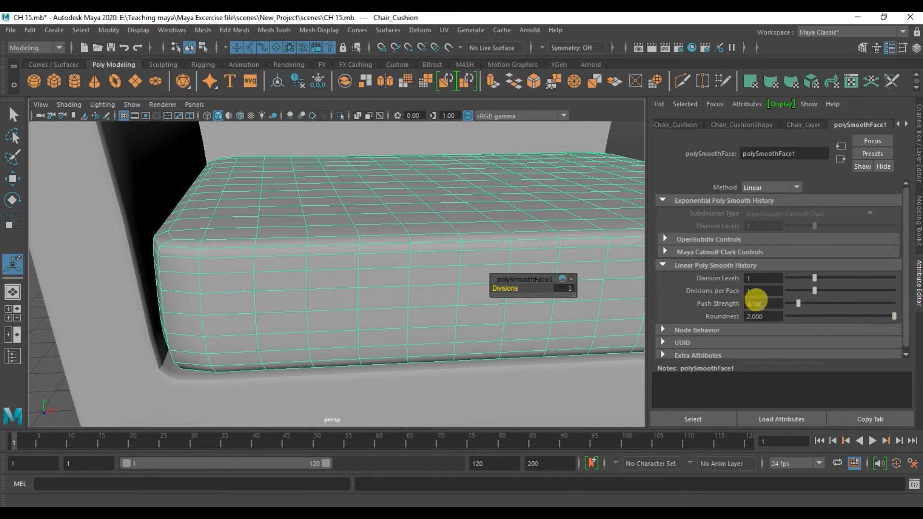
{"action": "mouse_move", "coordinate": [815, 278]}
{"action": "left_mouse_down"}
{"action": "mouse_move", "coordinate": [872, 283]}
{"action": "mouse_move", "coordinate": [818, 274]}
{"action": "left_mouse_up"}
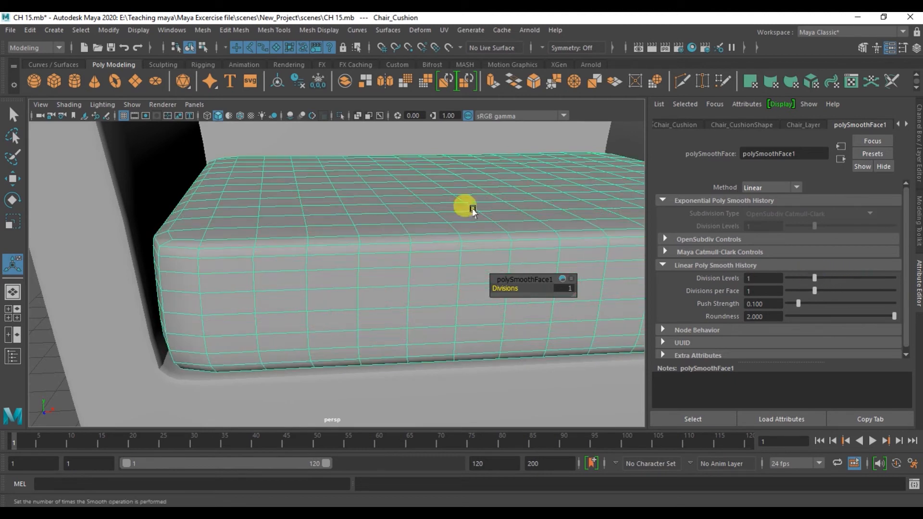
Undo the Smooth operation on the seat cushion and display its original mesh without smooth preview
{"action": "left_click_drag", "start_coordinate": [413, 209], "coordinate": [458, 261], "text": "alt"}
{"action": "right_click_drag", "start_coordinate": [459, 261], "coordinate": [402, 208], "text": "alt"}
{"action": "left_click_drag", "start_coordinate": [423, 259], "coordinate": [427, 241], "text": "alt"}
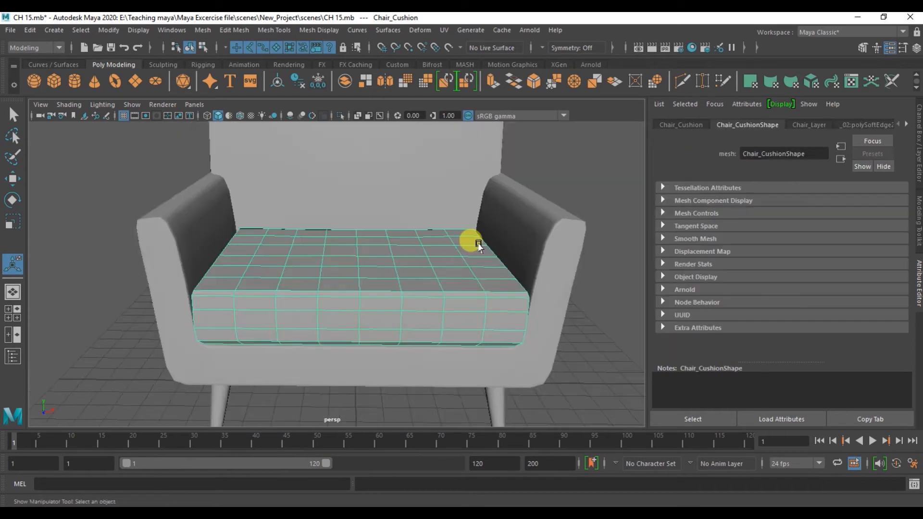
{"action": "middle_click_drag", "start_coordinate": [430, 213], "coordinate": [448, 229], "text": "alt"}
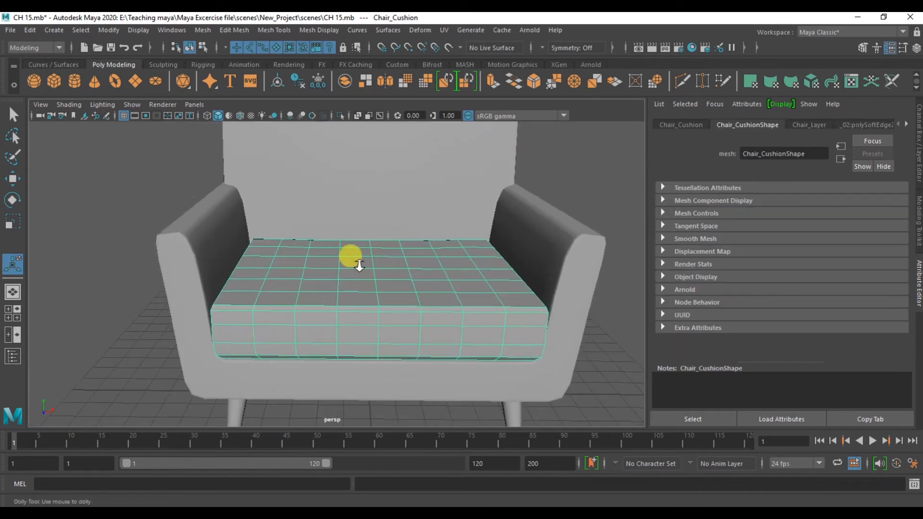
{"action": "right_click_drag", "start_coordinate": [357, 264], "coordinate": [365, 259], "text": "alt"}
{"action": "left_click_drag", "start_coordinate": [382, 234], "coordinate": [370, 250], "text": "alt"}
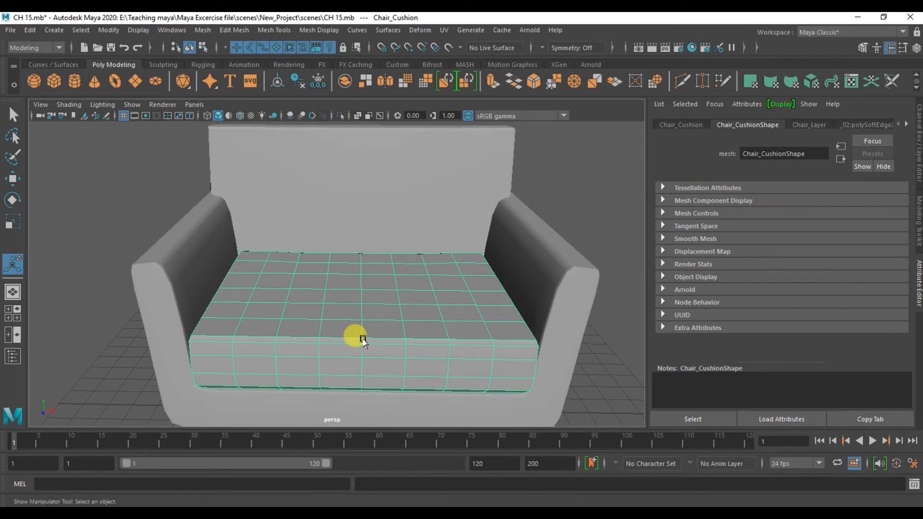
{"action": "key", "text": "1"}
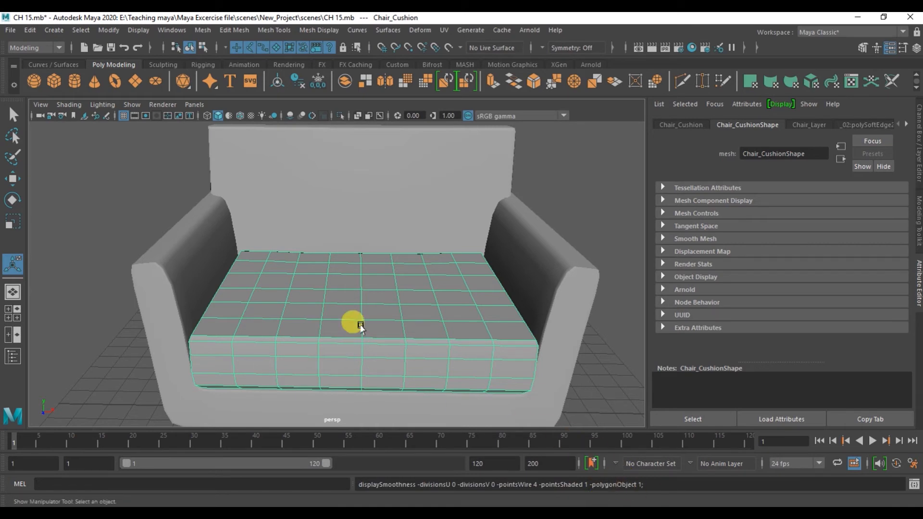
Display the cushion's smooth mesh preview together with its original cage and check the front corner
{"action": "mouse_move", "coordinate": [264, 317]}
{"action": "left_mouse_down", "text": "alt"}
{"action": "mouse_move", "coordinate": [295, 324]}
{"action": "mouse_move", "coordinate": [279, 319]}
{"action": "left_mouse_up", "text": "alt"}
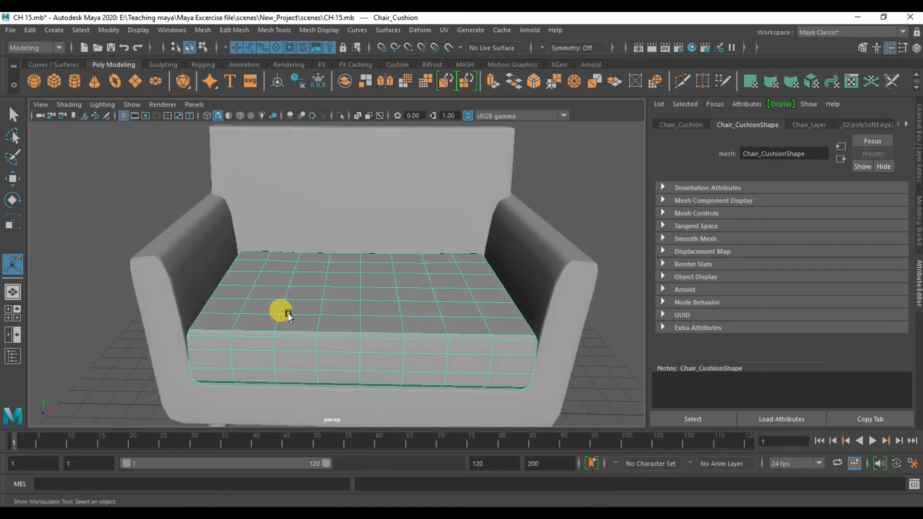
{"action": "middle_click_drag", "start_coordinate": [312, 315], "coordinate": [326, 287], "text": "alt"}
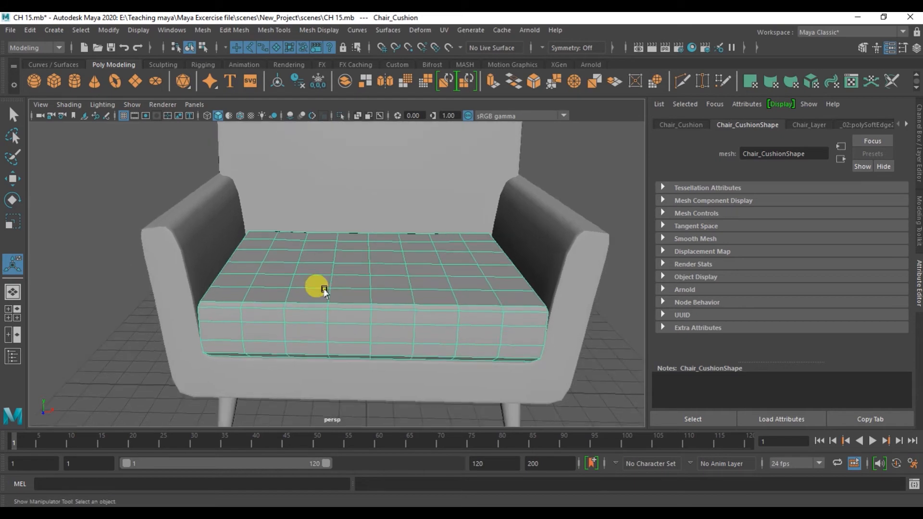
{"action": "scroll", "coordinate": [342, 294], "scroll_direction": "up", "scroll_amount": 2}
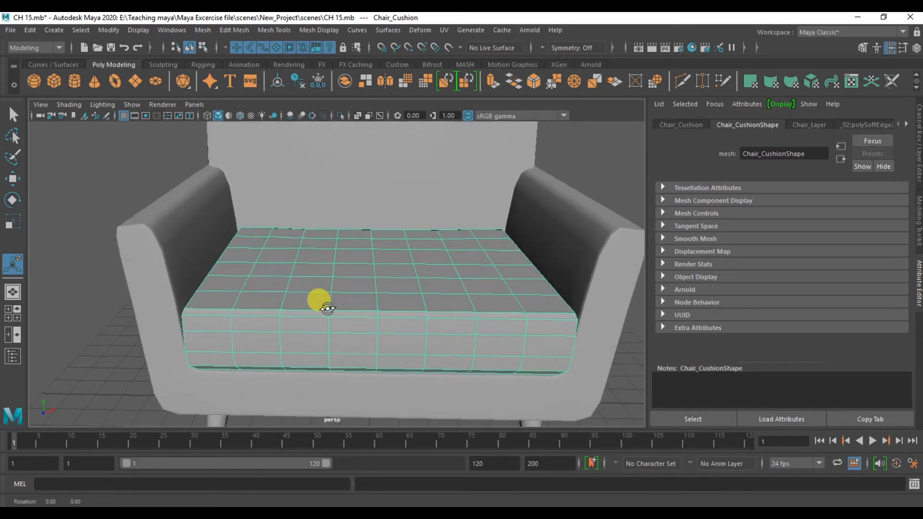
{"action": "left_click_drag", "start_coordinate": [319, 303], "coordinate": [319, 323], "text": "alt"}
{"action": "key", "text": "3"}
{"action": "middle_click_drag", "start_coordinate": [357, 313], "coordinate": [353, 226], "text": "alt"}
{"action": "scroll", "coordinate": [238, 323], "scroll_direction": "up", "scroll_amount": 5}
{"action": "middle_click_drag", "start_coordinate": [249, 301], "coordinate": [273, 283], "text": "alt"}
{"action": "left_click_drag", "start_coordinate": [273, 283], "coordinate": [172, 324], "text": "alt"}
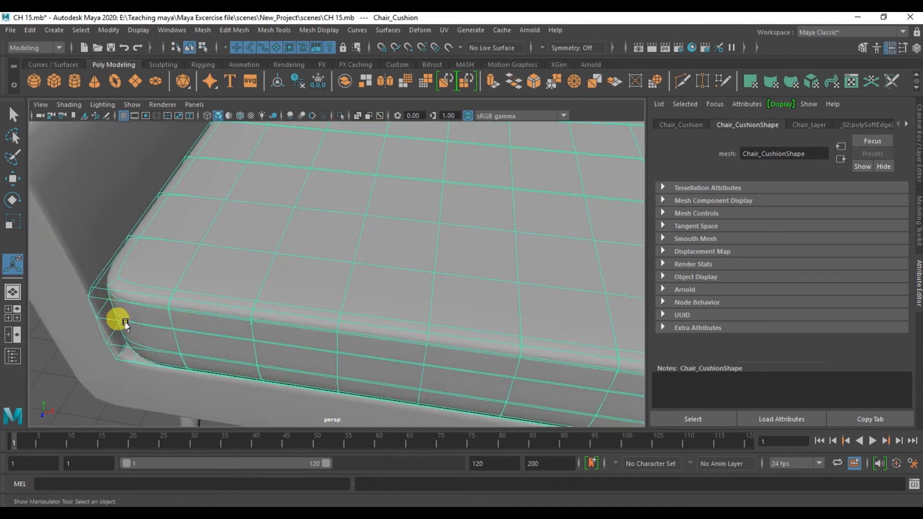
Deselect the cushion and inspect how the cage surrounds its smooth preview
{"action": "left_click", "coordinate": [60, 376]}
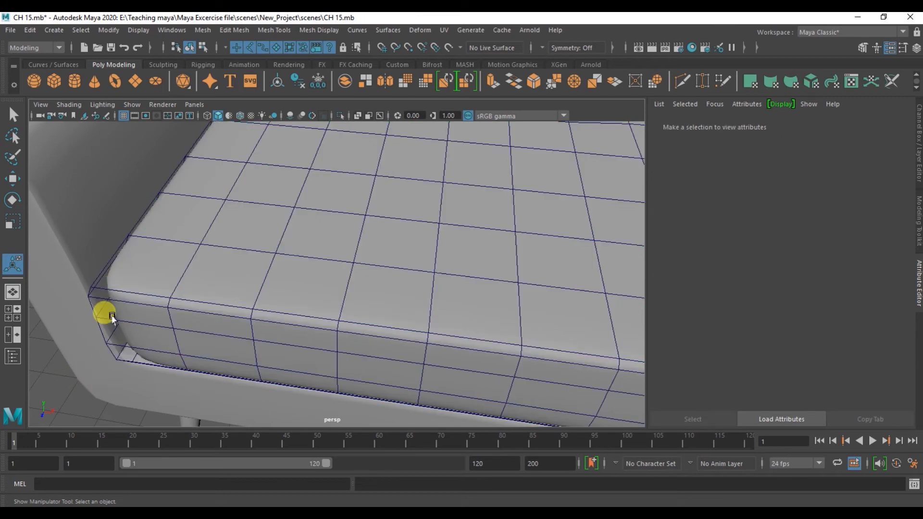
{"action": "right_click_drag", "start_coordinate": [205, 336], "coordinate": [170, 305], "text": "alt"}
{"action": "left_click_drag", "start_coordinate": [192, 336], "coordinate": [226, 325], "text": "alt"}
{"action": "middle_click_drag", "start_coordinate": [308, 293], "coordinate": [202, 310], "text": "alt"}
{"action": "left_click_drag", "start_coordinate": [201, 310], "coordinate": [340, 336], "text": "alt"}
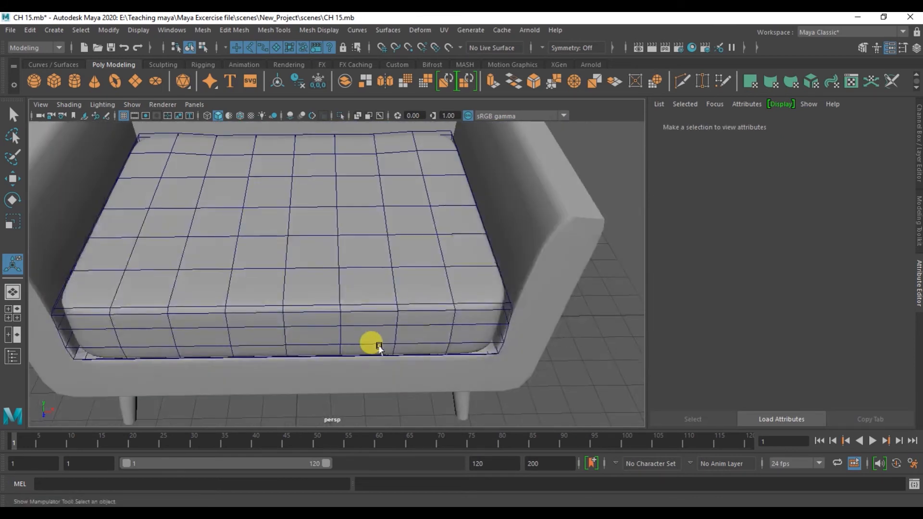
Switch the cushion to full smooth mesh preview without the cage and reselect it for a closer look
{"action": "left_click", "coordinate": [442, 294]}
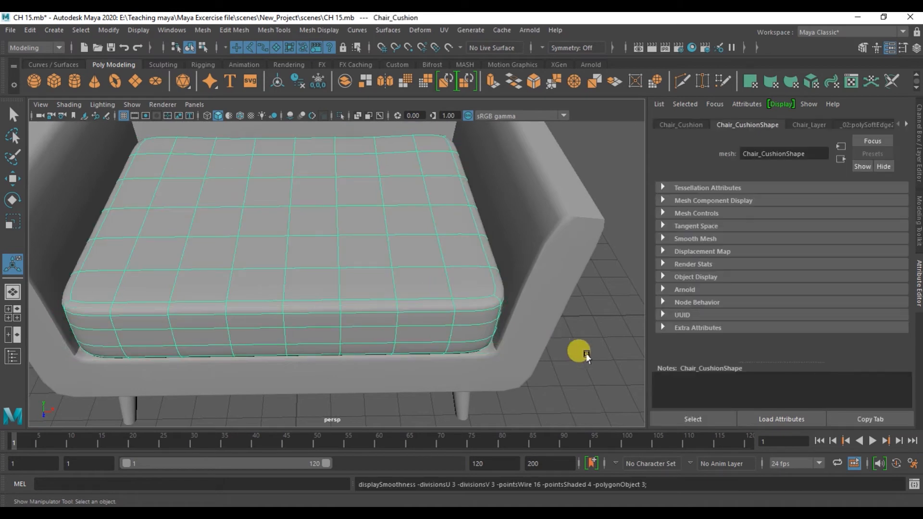
{"action": "left_click", "coordinate": [577, 351]}
{"action": "left_click", "coordinate": [390, 292]}
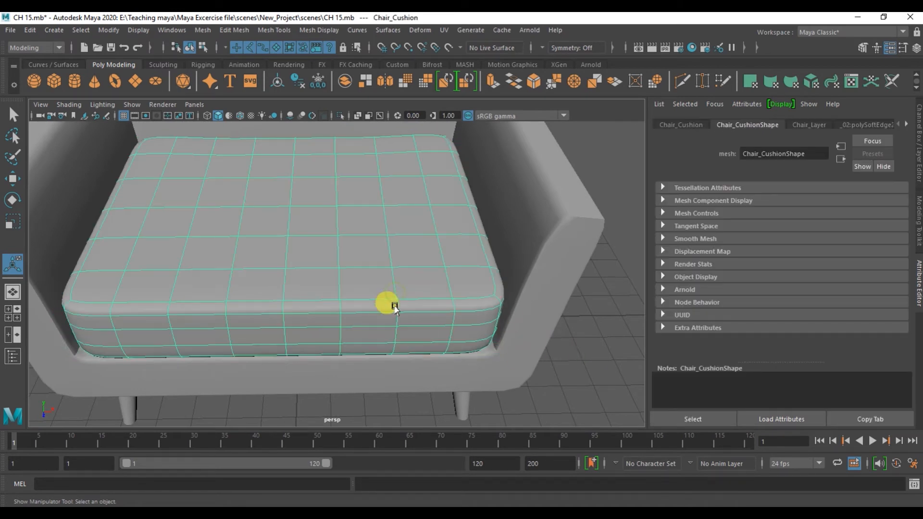
{"action": "right_click_drag", "start_coordinate": [94, 320], "coordinate": [182, 282], "text": "alt"}
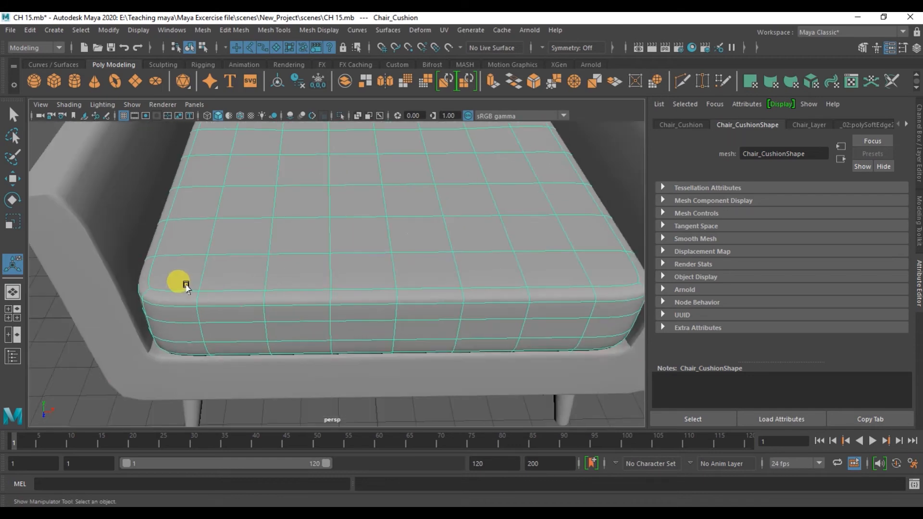
Compare the cushion's original and cage-plus-smooth displays, ending on full smooth mesh preview
{"action": "key", "text": "1"}
{"action": "key", "text": "2"}
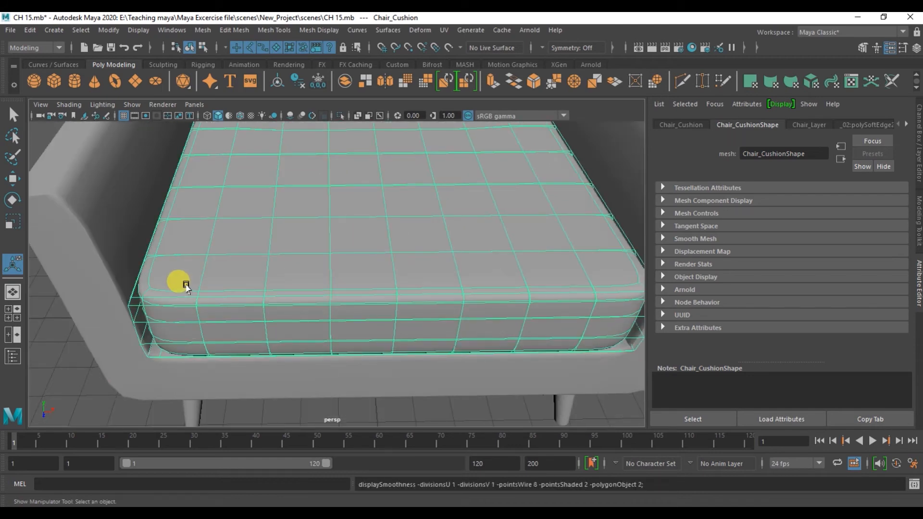
{"action": "left_click", "coordinate": [84, 402]}
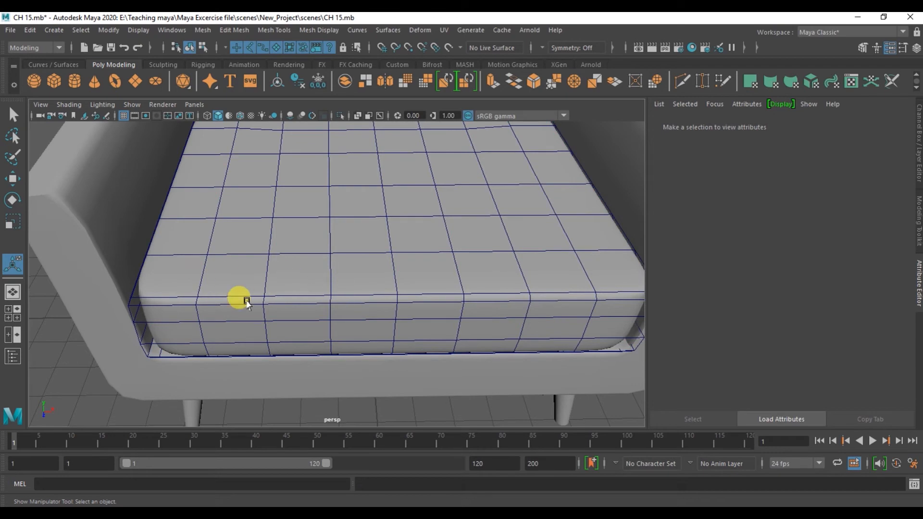
{"action": "left_click", "coordinate": [246, 302]}
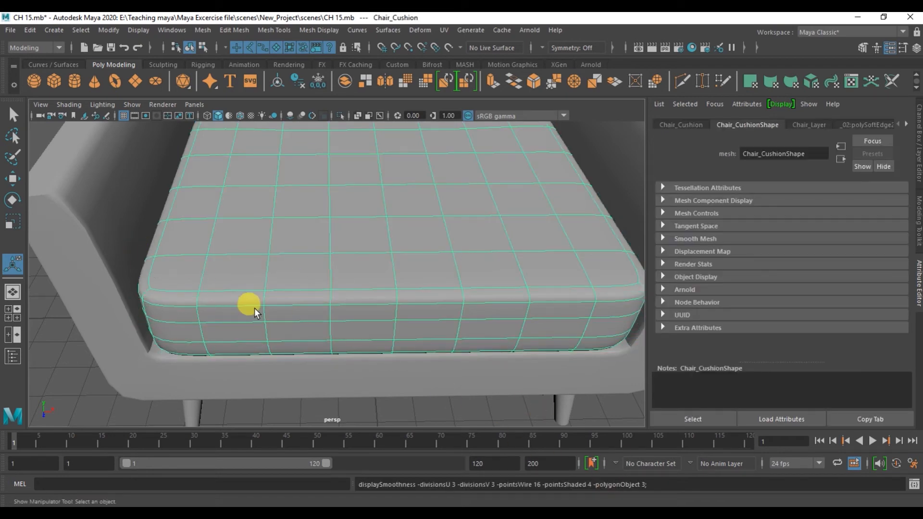
{"action": "right_click_drag", "start_coordinate": [255, 310], "coordinate": [202, 275], "text": "alt"}
{"action": "left_click_drag", "start_coordinate": [318, 279], "coordinate": [307, 320], "text": "alt"}
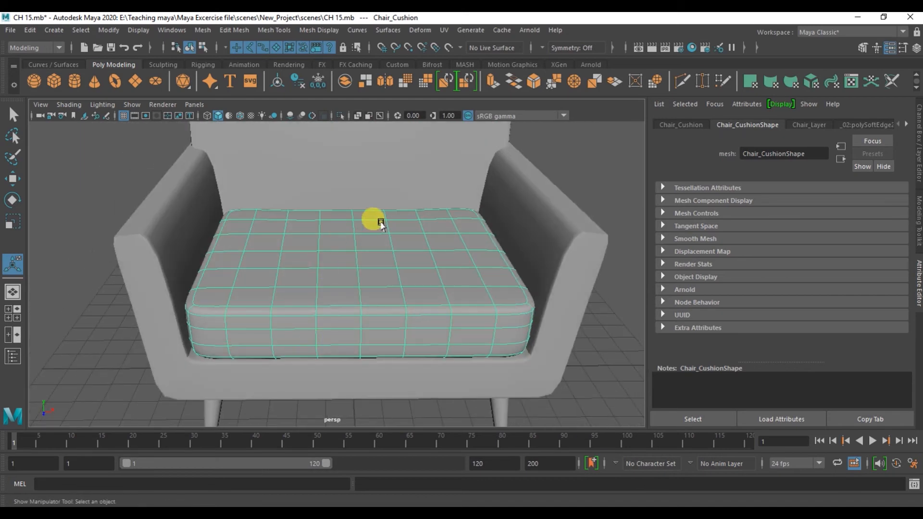
Turn on smooth mesh preview for all armchair parts and check the chair with nothing selected
{"action": "scroll", "coordinate": [380, 222], "scroll_direction": "down", "scroll_amount": 5}
{"action": "left_click_drag", "start_coordinate": [500, 195], "coordinate": [226, 342]}
{"action": "key", "text": "3"}
{"action": "left_click_drag", "start_coordinate": [290, 345], "coordinate": [309, 340], "text": "alt"}
{"action": "left_click", "coordinate": [352, 345]}
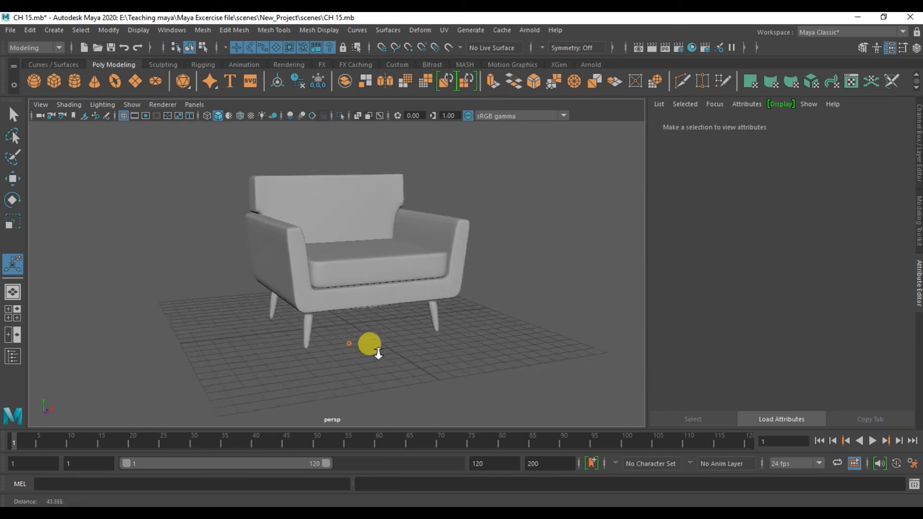
{"action": "right_click_drag", "start_coordinate": [352, 346], "coordinate": [462, 375], "text": "alt"}
{"action": "left_click_drag", "start_coordinate": [461, 375], "coordinate": [274, 316], "text": "alt"}
Hide Chair_Layer so only the support frame and legs remain in view
{"action": "left_click", "coordinate": [286, 268]}
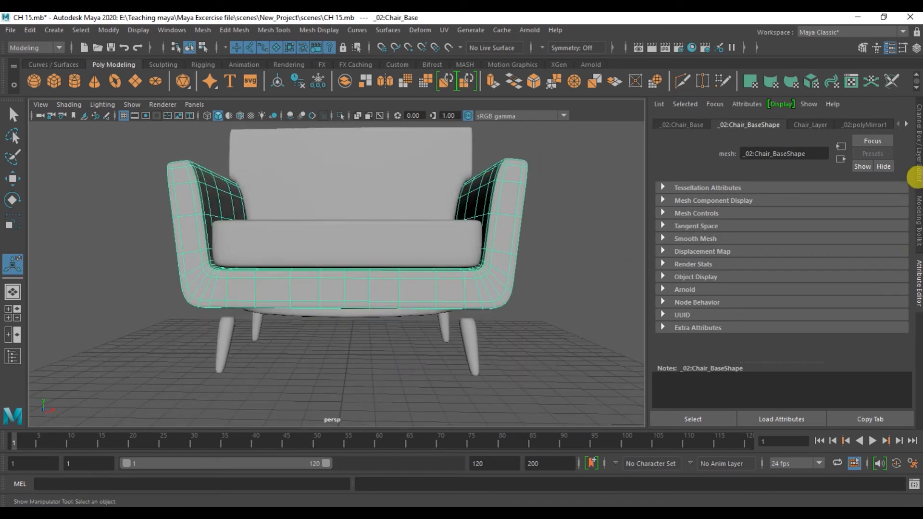
{"action": "left_click", "coordinate": [916, 168]}
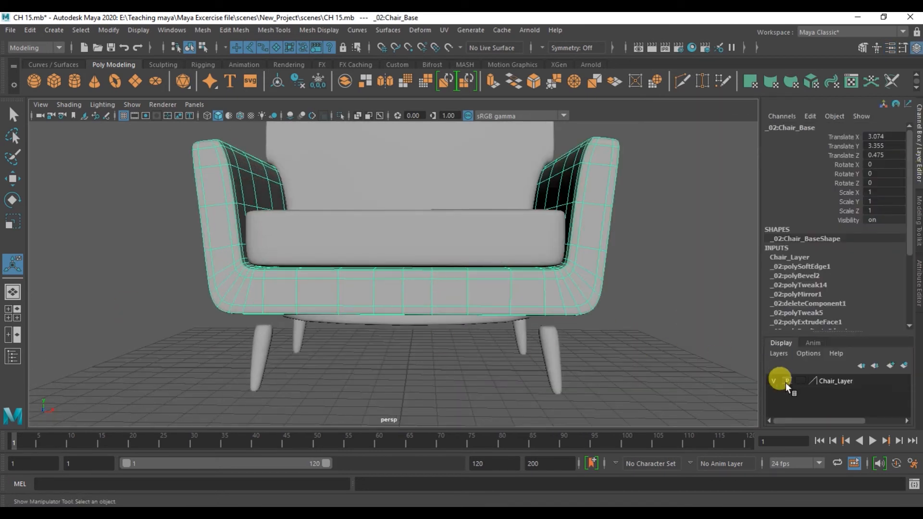
{"action": "left_click", "coordinate": [774, 380]}
{"action": "scroll", "coordinate": [377, 313], "scroll_direction": "up", "scroll_amount": 3}
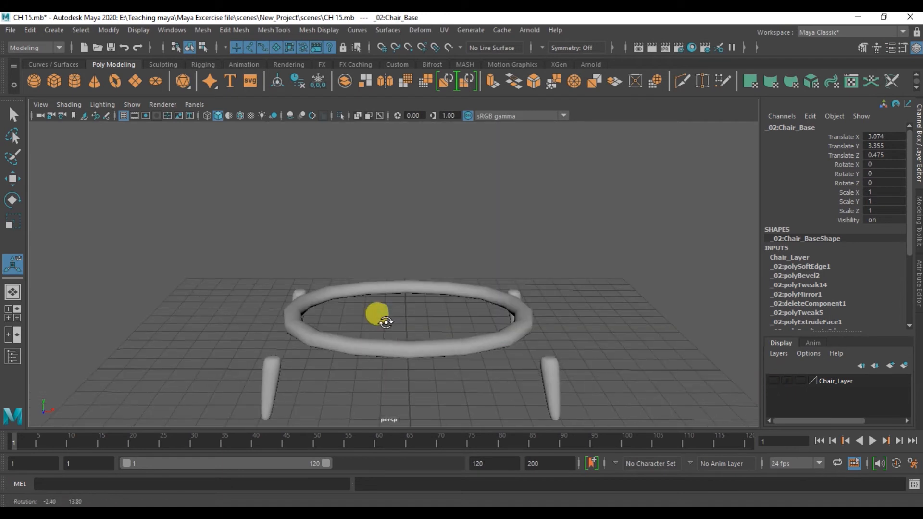
Select the support frame and the legs and turn off their smooth mesh preview
{"action": "left_click", "coordinate": [393, 358]}
{"action": "left_click_drag", "start_coordinate": [395, 360], "coordinate": [395, 362], "text": "alt"}
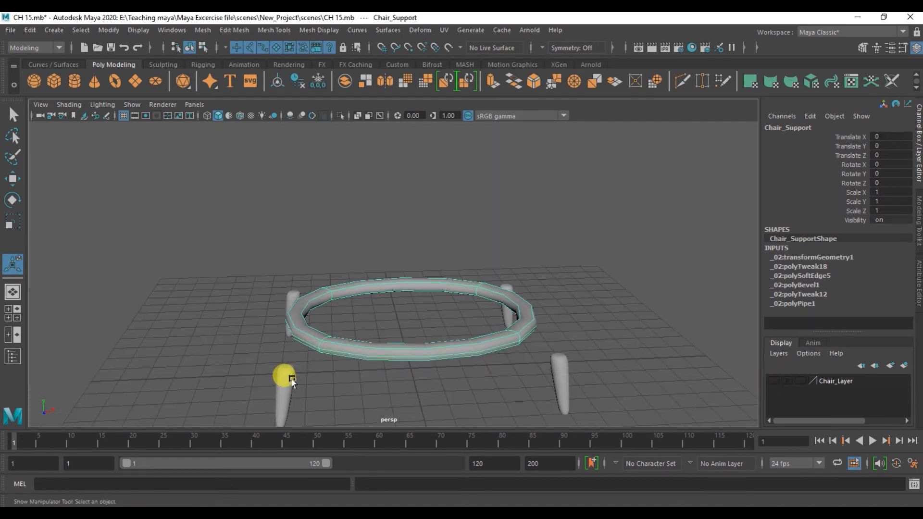
{"action": "left_click", "coordinate": [292, 380], "text": "shift"}
{"action": "left_click", "coordinate": [292, 292], "text": "shift"}
{"action": "left_click_drag", "start_coordinate": [391, 357], "coordinate": [470, 330], "text": "alt"}
{"action": "key", "text": "1"}
Display only the support frame's smooth preview together with its cage and check its rounded corners
{"action": "left_click", "coordinate": [426, 247]}
{"action": "left_click", "coordinate": [372, 365]}
{"action": "key", "text": "3"}
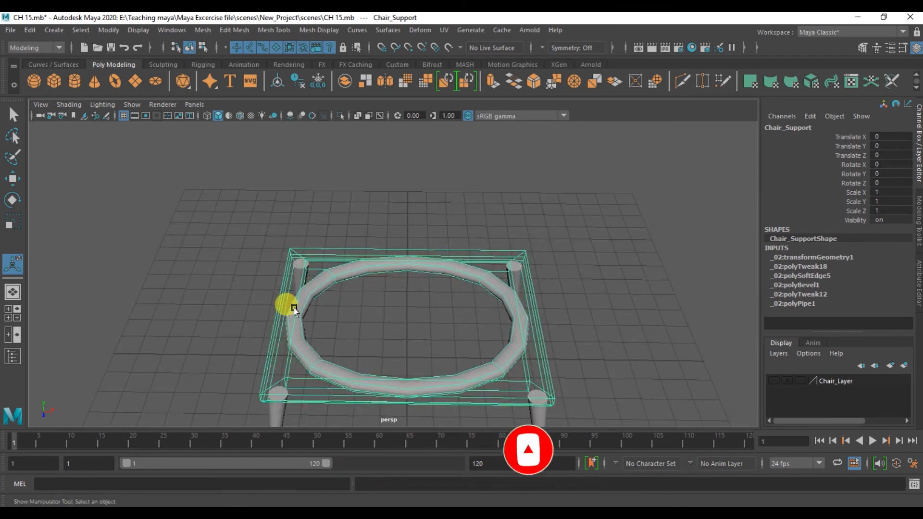
{"action": "right_click_drag", "start_coordinate": [388, 330], "coordinate": [478, 360], "text": "alt"}
{"action": "left_click_drag", "start_coordinate": [479, 359], "coordinate": [486, 304], "text": "alt"}
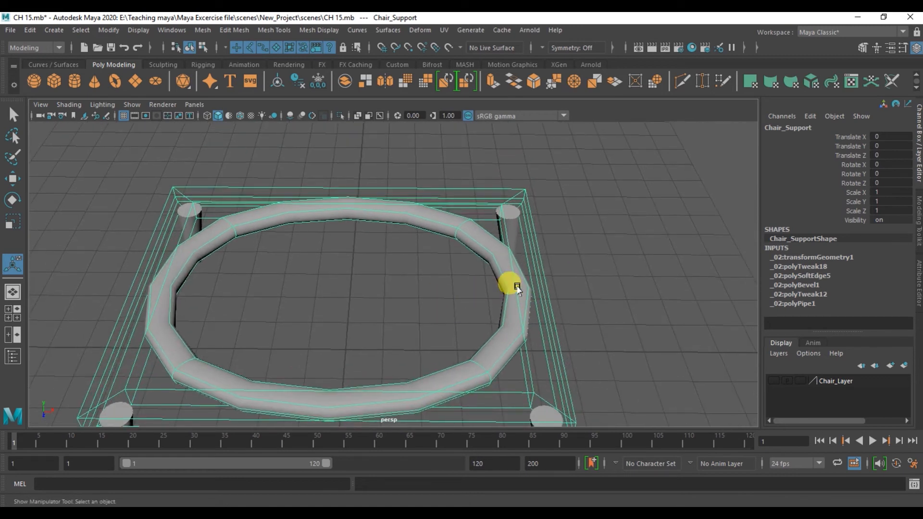
{"action": "left_click_drag", "start_coordinate": [477, 313], "coordinate": [484, 273], "text": "alt"}
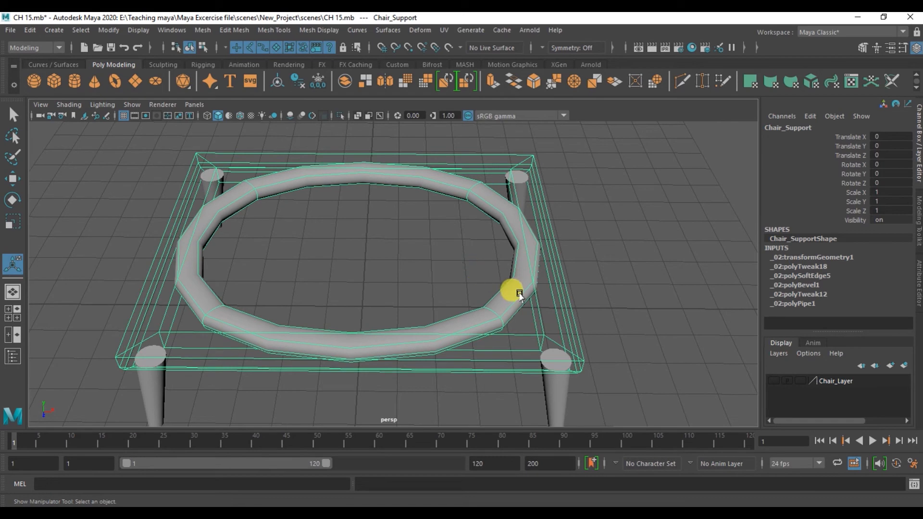
Insert an edge loop across the middle of the support frame's right side using the Insert Edge Loop tool
{"action": "left_click", "coordinate": [462, 268]}
{"action": "left_click", "coordinate": [273, 30]}
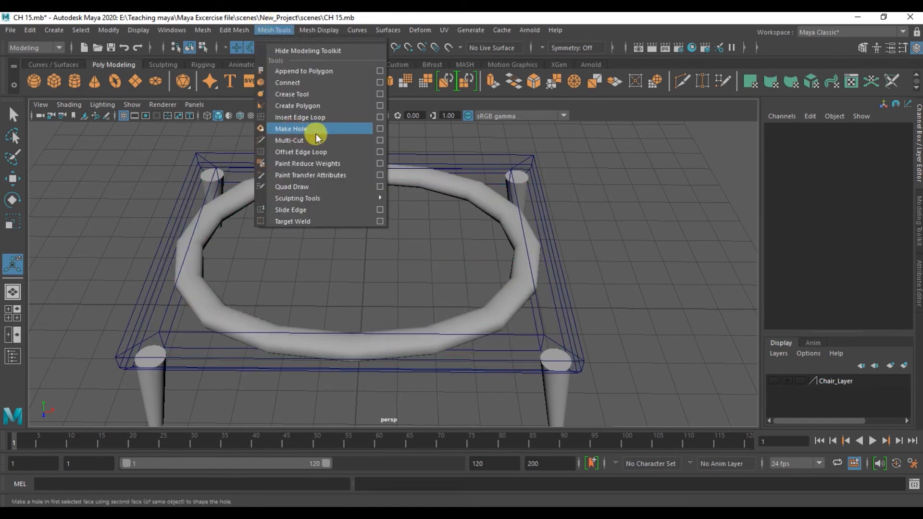
{"action": "left_click", "coordinate": [312, 120]}
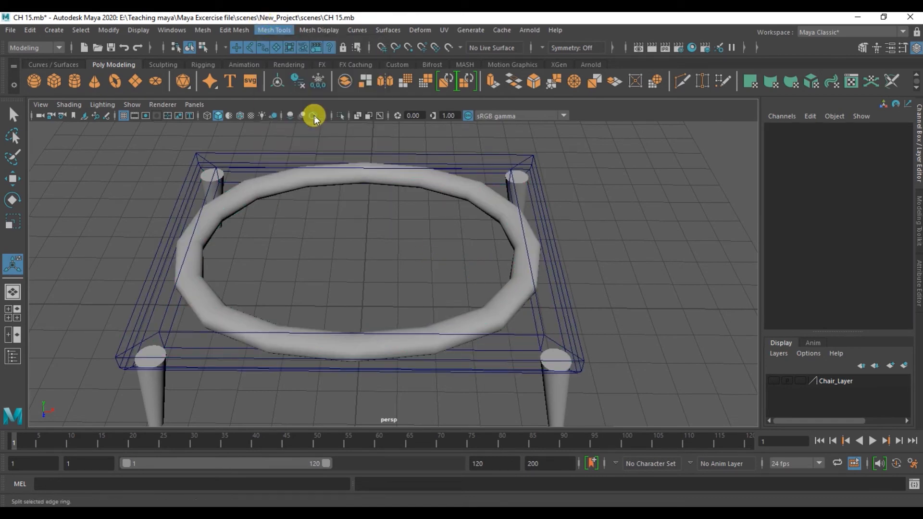
{"action": "left_click", "coordinate": [528, 247]}
{"action": "left_click_drag", "start_coordinate": [570, 269], "coordinate": [514, 299], "text": "alt"}
{"action": "left_click", "coordinate": [512, 308]}
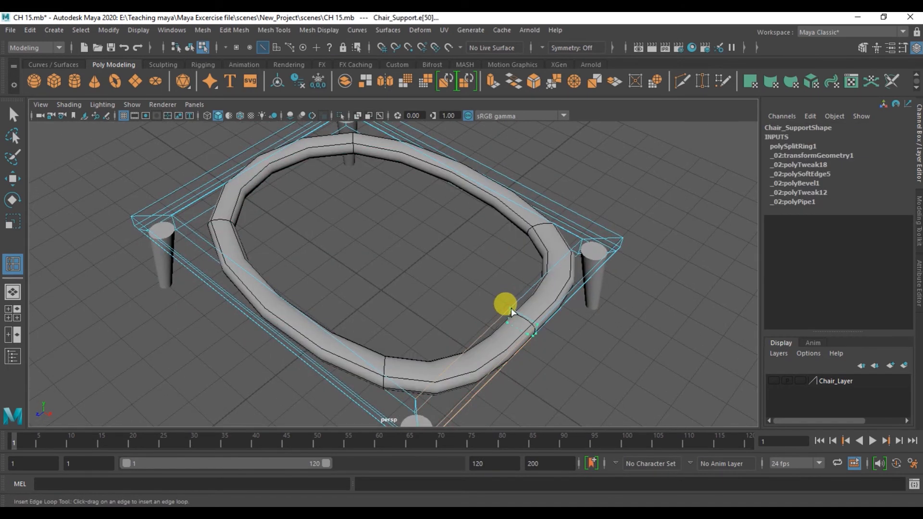
{"action": "left_click_drag", "start_coordinate": [445, 319], "coordinate": [512, 307], "text": "alt"}
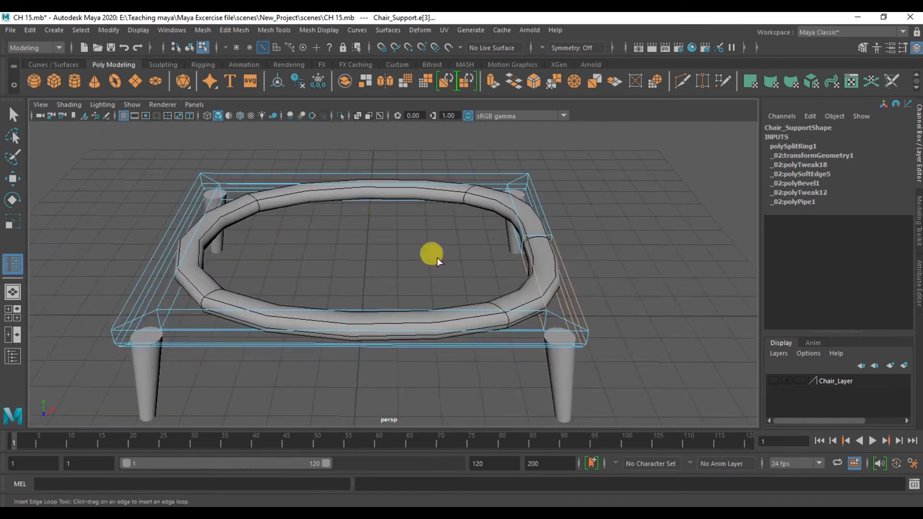
Insert edge loops across the middle of the support frame's back, left and front sides
{"action": "left_click", "coordinate": [367, 186]}
{"action": "left_click_drag", "start_coordinate": [384, 237], "coordinate": [229, 241], "text": "alt"}
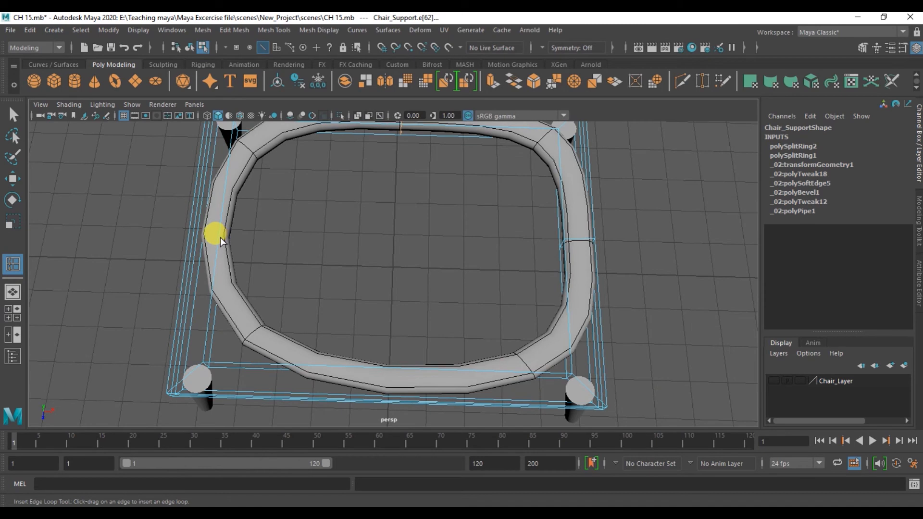
{"action": "left_click", "coordinate": [219, 238]}
{"action": "left_click_drag", "start_coordinate": [290, 264], "coordinate": [367, 290], "text": "alt"}
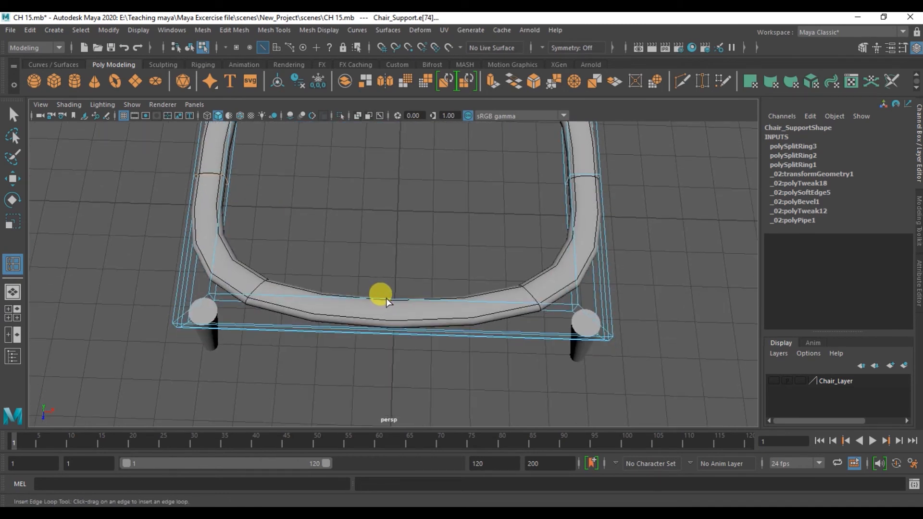
{"action": "left_click", "coordinate": [386, 298]}
{"action": "left_click_drag", "start_coordinate": [361, 330], "coordinate": [480, 255], "text": "alt"}
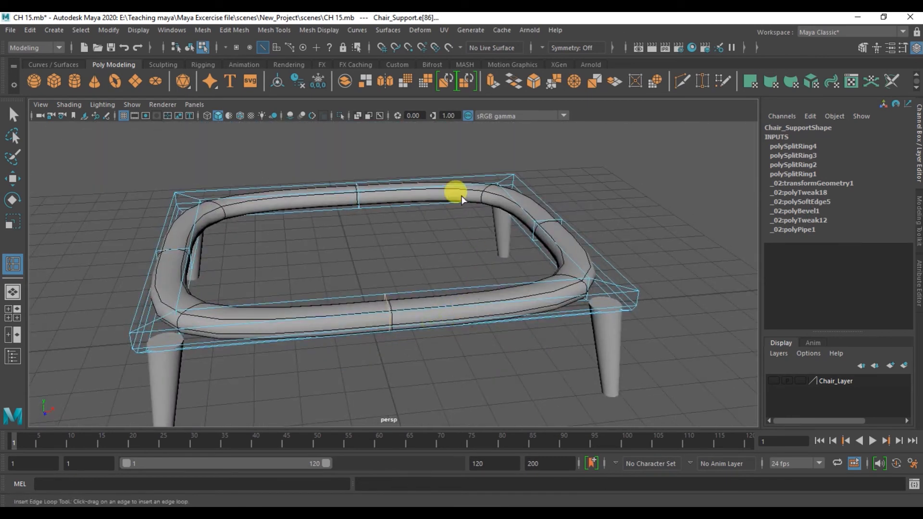
Try to add offset edge loops around the first corners of the support frame with the Offset Edge Loop tool
{"action": "left_click", "coordinate": [276, 29]}
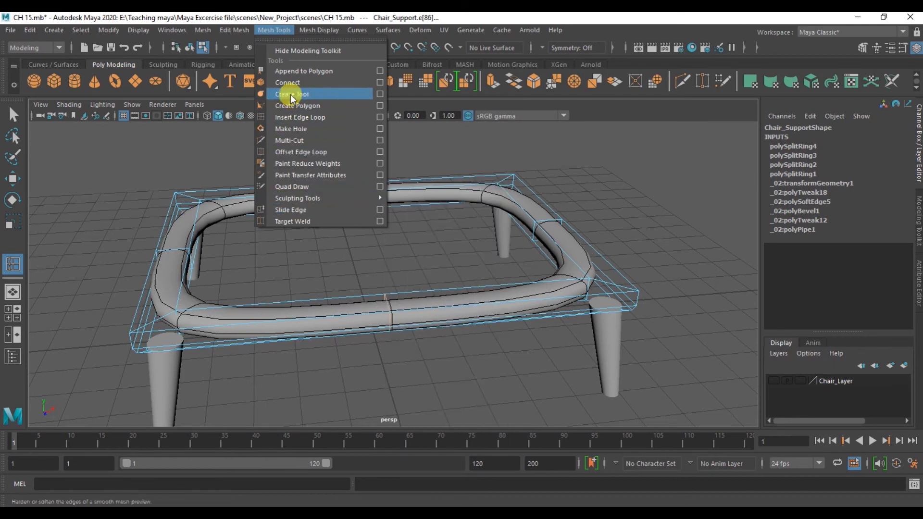
{"action": "left_click", "coordinate": [294, 151]}
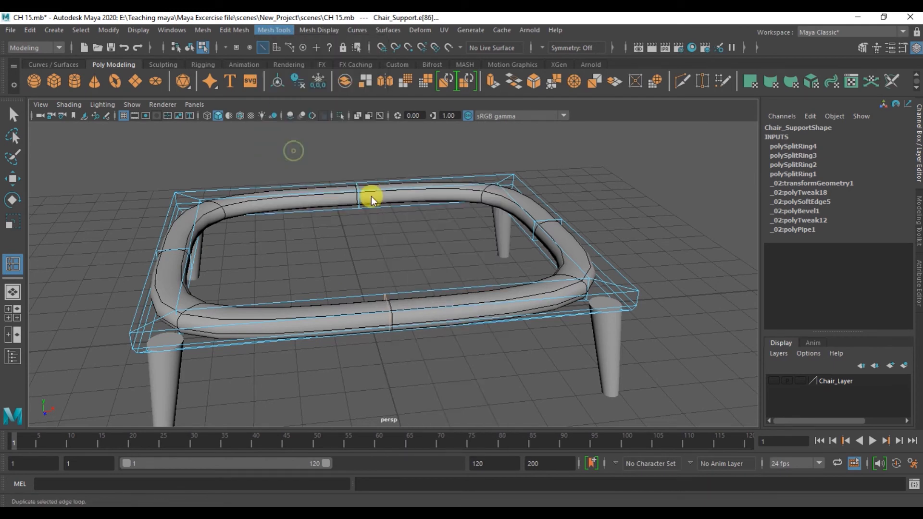
{"action": "right_click_drag", "start_coordinate": [472, 197], "coordinate": [431, 196], "text": "alt"}
{"action": "mouse_move", "coordinate": [430, 195]}
{"action": "left_mouse_down", "text": "alt"}
{"action": "mouse_move", "coordinate": [412, 221]}
{"action": "mouse_move", "coordinate": [433, 230]}
{"action": "mouse_move", "coordinate": [448, 191]}
{"action": "left_mouse_up", "text": "alt"}
{"action": "mouse_move", "coordinate": [458, 238]}
{"action": "left_mouse_down", "text": "alt"}
{"action": "mouse_move", "coordinate": [450, 244]}
{"action": "mouse_move", "coordinate": [595, 282]}
{"action": "mouse_move", "coordinate": [610, 265]}
{"action": "mouse_move", "coordinate": [604, 207]}
{"action": "mouse_move", "coordinate": [552, 309]}
{"action": "mouse_move", "coordinate": [305, 354]}
{"action": "mouse_move", "coordinate": [472, 259]}
{"action": "mouse_move", "coordinate": [484, 283]}
{"action": "left_mouse_up", "text": "alt"}
{"action": "left_click_drag", "start_coordinate": [468, 188], "coordinate": [454, 357], "text": "alt"}
{"action": "middle_click_drag", "start_coordinate": [453, 356], "coordinate": [426, 399], "text": "alt"}
{"action": "right_click_drag", "start_coordinate": [510, 360], "coordinate": [617, 363], "text": "alt"}
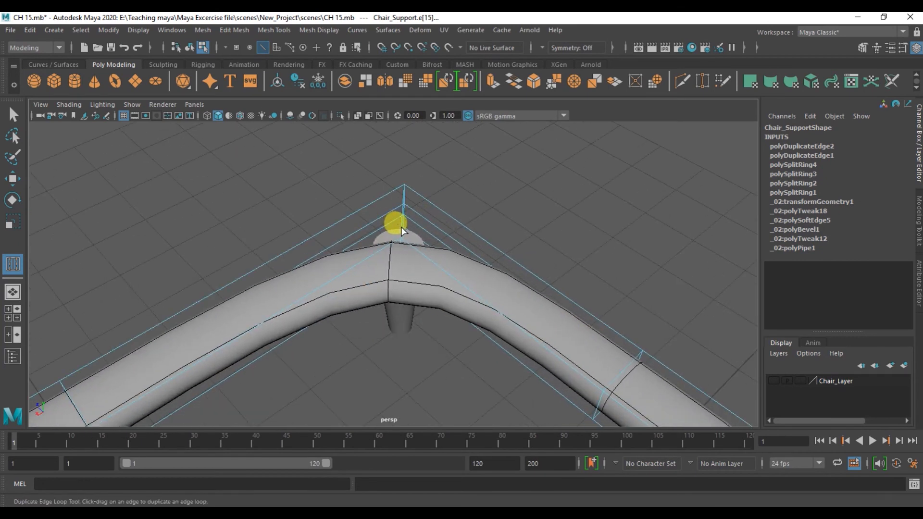
Try to add offset edge loops around the support frame's remaining corners to sharpen them
{"action": "left_click_drag", "start_coordinate": [403, 227], "coordinate": [403, 231]}
{"action": "left_click_drag", "start_coordinate": [593, 317], "coordinate": [449, 318], "text": "alt"}
{"action": "middle_click_drag", "start_coordinate": [450, 319], "coordinate": [400, 269], "text": "alt"}
{"action": "left_click_drag", "start_coordinate": [399, 270], "coordinate": [474, 303], "text": "alt"}
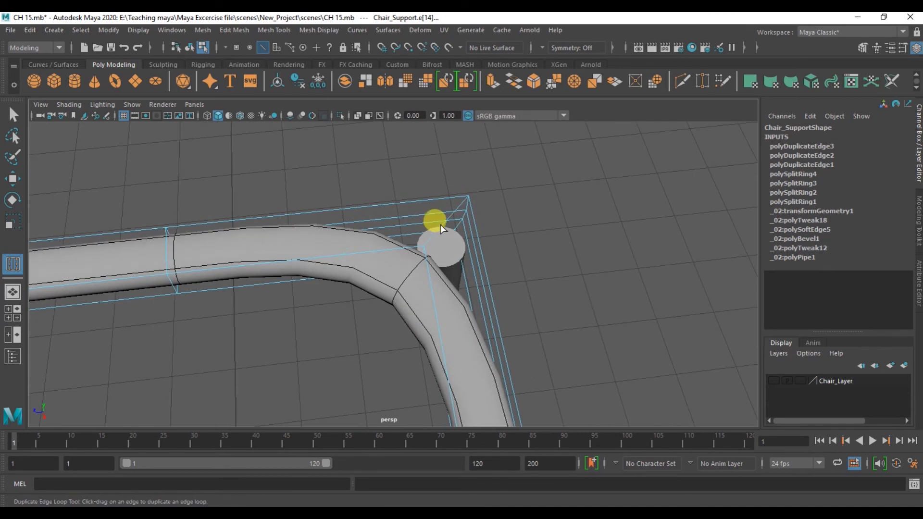
{"action": "left_click_drag", "start_coordinate": [405, 215], "coordinate": [399, 216]}
{"action": "scroll", "coordinate": [367, 332], "scroll_direction": "down", "scroll_amount": 4}
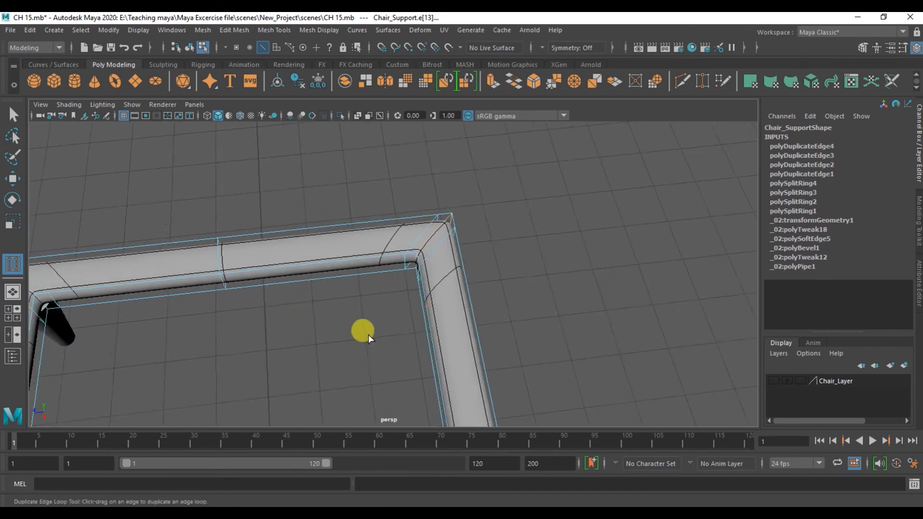
{"action": "middle_click_drag", "start_coordinate": [279, 303], "coordinate": [367, 221], "text": "alt"}
{"action": "left_click_drag", "start_coordinate": [385, 322], "coordinate": [277, 336], "text": "alt"}
{"action": "left_click_drag", "start_coordinate": [410, 251], "coordinate": [394, 228], "text": "alt"}
Undo the offset edge loops at the corners and the edge loops inserted across the sides of the support frame
{"action": "key", "text": "ctrl+z"}
{"action": "key", "text": "ctrl+z"}
{"action": "key", "text": "ctrl+z"}
{"action": "key", "text": "ctrl+z"}
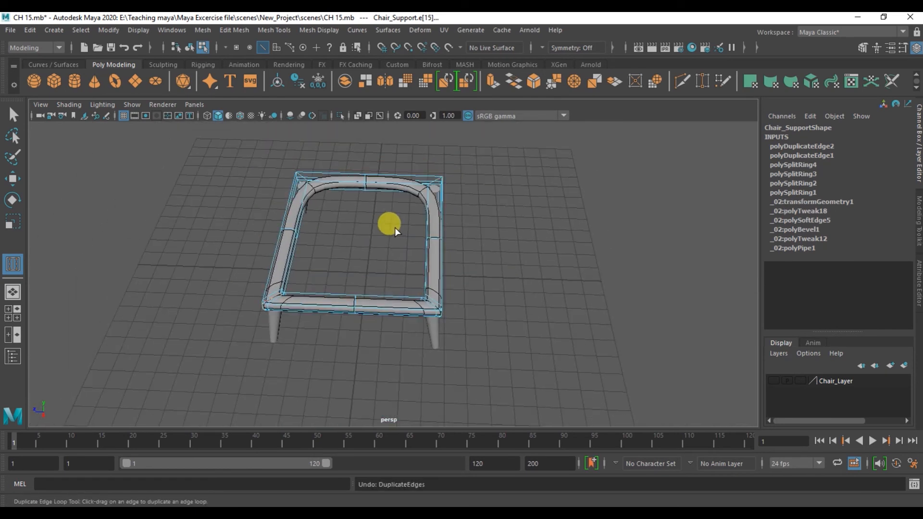
{"action": "key", "text": "ctrl+z"}
{"action": "key", "text": "ctrl+z"}
{"action": "key", "text": "ctrl+z"}
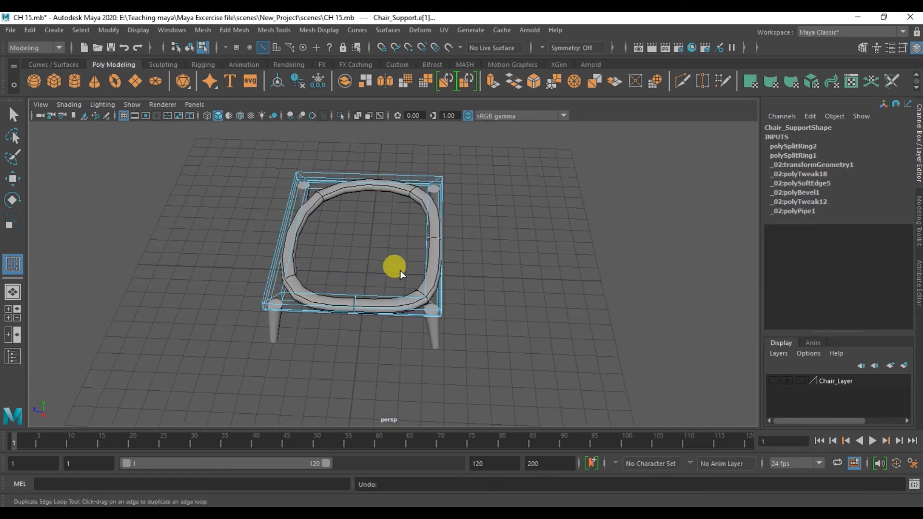
{"action": "key", "text": "ctrl+z"}
Switch the support frame to edge component mode, with its cage displayed around the smooth preview
{"action": "right_click_drag", "start_coordinate": [314, 265], "coordinate": [467, 276], "text": "alt"}
{"action": "middle_click_drag", "start_coordinate": [288, 255], "coordinate": [443, 241], "text": "alt"}
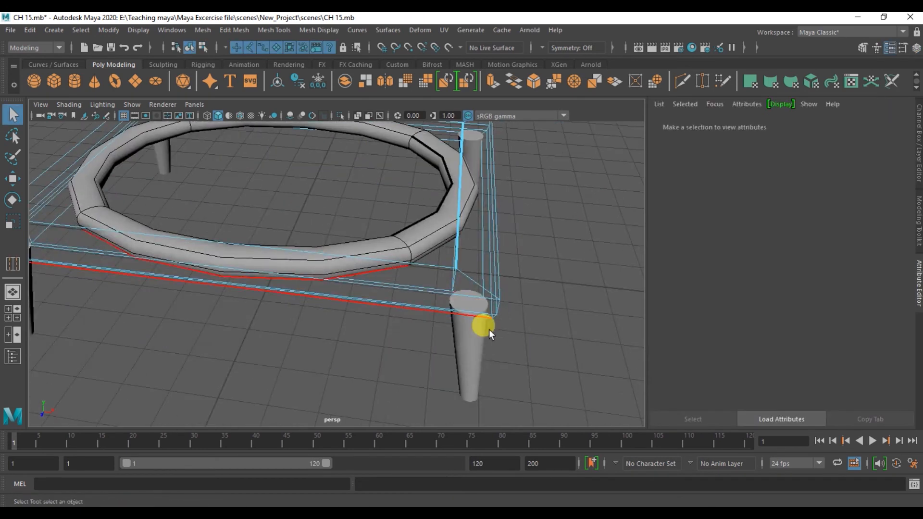
{"action": "left_click_drag", "start_coordinate": [495, 298], "coordinate": [475, 324], "text": "alt"}
{"action": "right_click_drag", "start_coordinate": [435, 201], "coordinate": [481, 174]}
{"action": "left_click_drag", "start_coordinate": [469, 315], "coordinate": [512, 327], "text": "alt"}
{"action": "right_click_drag", "start_coordinate": [512, 327], "coordinate": [516, 264]}
{"action": "right_click_drag", "start_coordinate": [494, 185], "coordinate": [509, 171]}
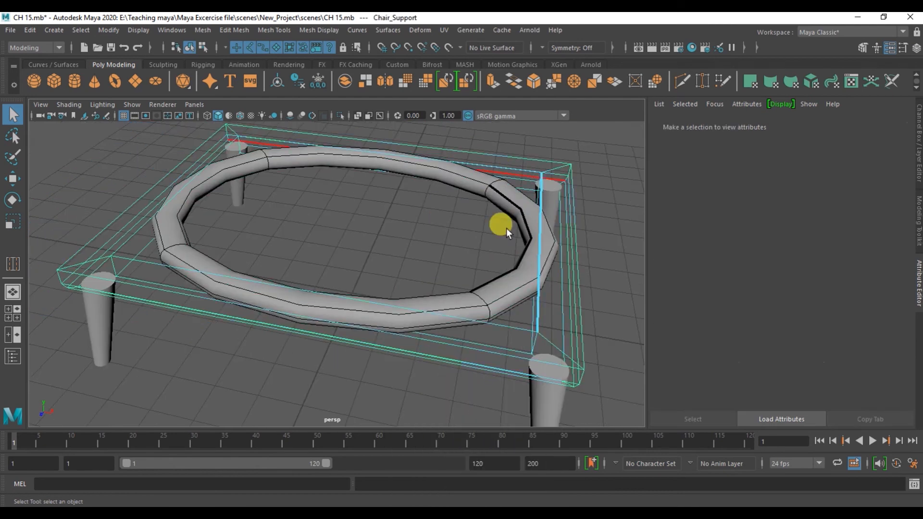
{"action": "left_click_drag", "start_coordinate": [505, 274], "coordinate": [464, 295], "text": "alt"}
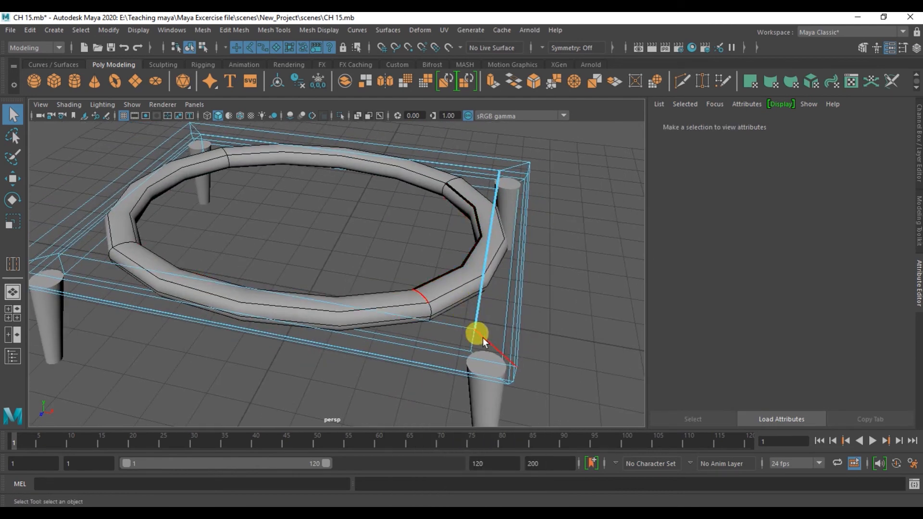
Crease the edges at the support frame's corners with the Crease Tool so the smoothed corners become sharp
{"action": "left_click", "coordinate": [277, 30]}
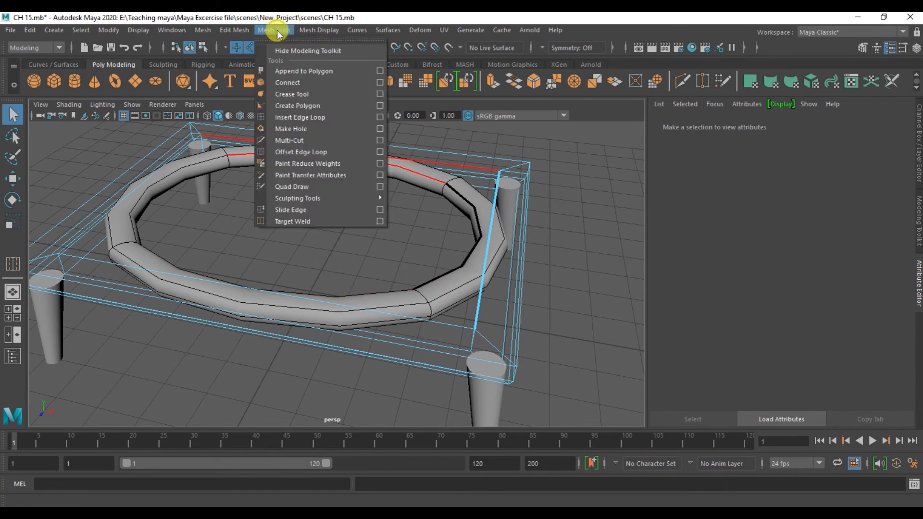
{"action": "left_click", "coordinate": [288, 94]}
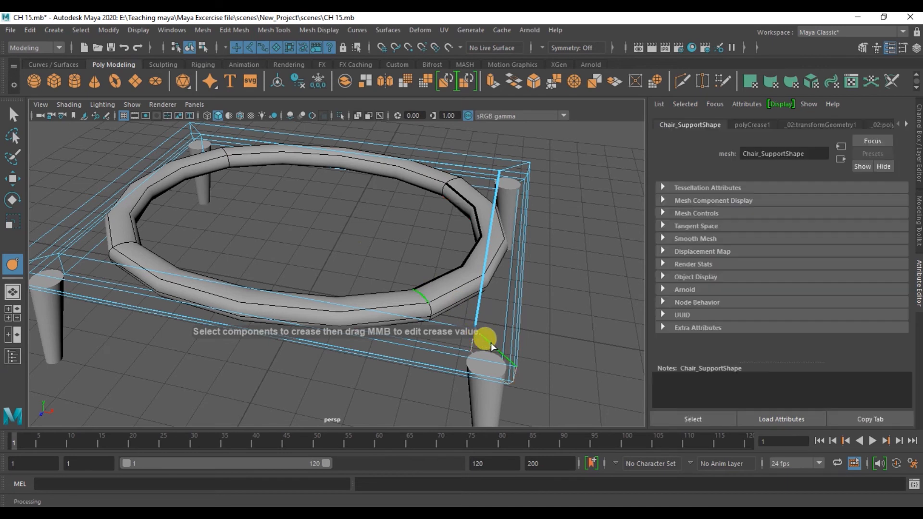
{"action": "right_click_drag", "start_coordinate": [494, 350], "coordinate": [526, 352], "text": "alt"}
{"action": "middle_click_drag", "start_coordinate": [526, 352], "coordinate": [392, 259], "text": "alt"}
{"action": "right_click_drag", "start_coordinate": [409, 271], "coordinate": [437, 280], "text": "alt"}
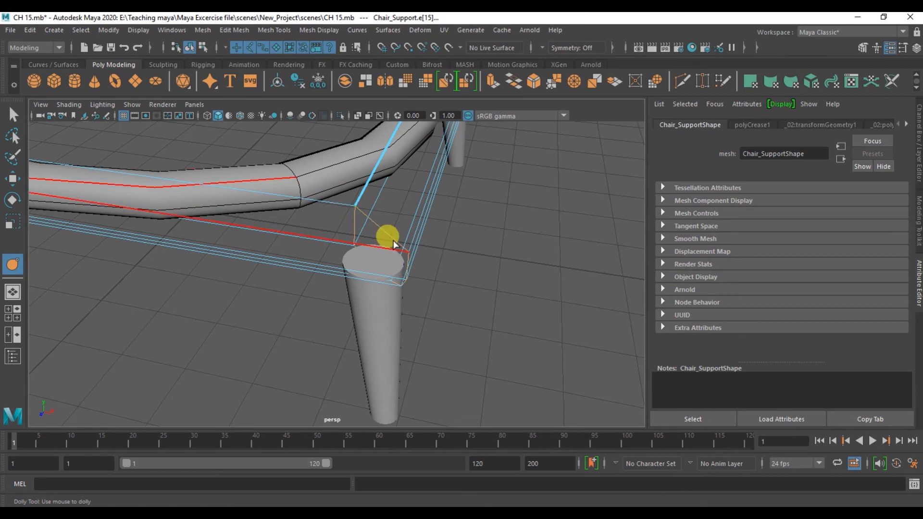
{"action": "right_click_drag", "start_coordinate": [356, 242], "coordinate": [312, 253], "text": "alt"}
{"action": "middle_click_drag", "start_coordinate": [314, 255], "coordinate": [589, 332], "text": "alt"}
{"action": "middle_click_drag", "start_coordinate": [497, 292], "coordinate": [485, 327], "text": "alt"}
{"action": "left_click_drag", "start_coordinate": [484, 328], "coordinate": [379, 296], "text": "alt"}
{"action": "mouse_move", "coordinate": [334, 276]}
{"action": "left_mouse_down", "text": "alt"}
{"action": "mouse_move", "coordinate": [450, 309]}
{"action": "mouse_move", "coordinate": [572, 259]}
{"action": "mouse_move", "coordinate": [392, 290]}
{"action": "mouse_move", "coordinate": [276, 270]}
{"action": "mouse_move", "coordinate": [342, 274]}
{"action": "left_mouse_up", "text": "alt"}
{"action": "middle_click_drag", "start_coordinate": [422, 293], "coordinate": [527, 308]}
Crease the inner top edges along all four sides of the support frame
{"action": "left_click_drag", "start_coordinate": [484, 358], "coordinate": [310, 355], "text": "alt"}
{"action": "middle_click_drag", "start_coordinate": [310, 355], "coordinate": [329, 359], "text": "alt"}
{"action": "left_click_drag", "start_coordinate": [329, 359], "coordinate": [408, 284], "text": "alt"}
{"action": "middle_click_drag", "start_coordinate": [408, 285], "coordinate": [555, 310]}
Return the support frame to object mode and display it without smooth mesh preview
{"action": "left_click_drag", "start_coordinate": [284, 322], "coordinate": [353, 342], "text": "alt"}
{"action": "middle_click_drag", "start_coordinate": [354, 342], "coordinate": [126, 321], "text": "alt"}
{"action": "left_click_drag", "start_coordinate": [279, 338], "coordinate": [294, 291], "text": "alt"}
{"action": "right_click_drag", "start_coordinate": [295, 201], "coordinate": [338, 190]}
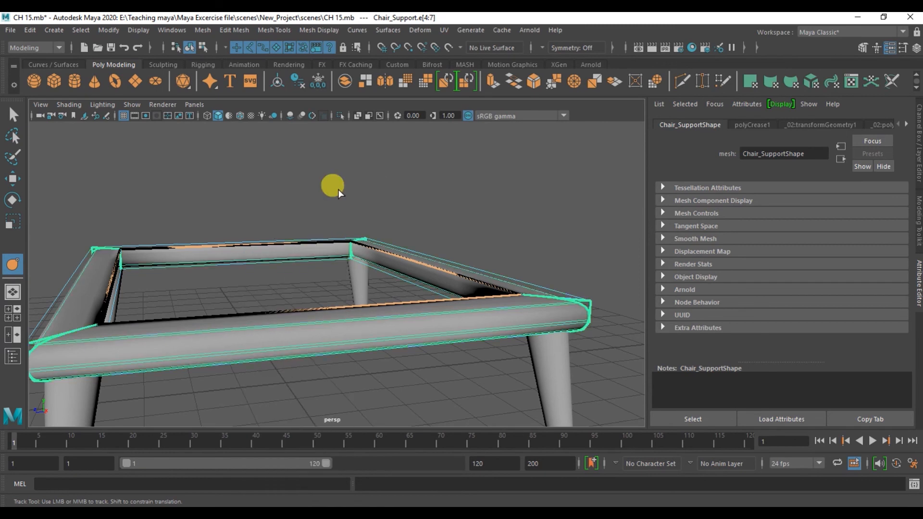
{"action": "left_click", "coordinate": [322, 197]}
{"action": "left_click_drag", "start_coordinate": [206, 330], "coordinate": [337, 341], "text": "alt"}
{"action": "left_click", "coordinate": [508, 324]}
{"action": "left_click", "coordinate": [373, 327]}
{"action": "right_click_drag", "start_coordinate": [372, 327], "coordinate": [310, 341], "text": "alt"}
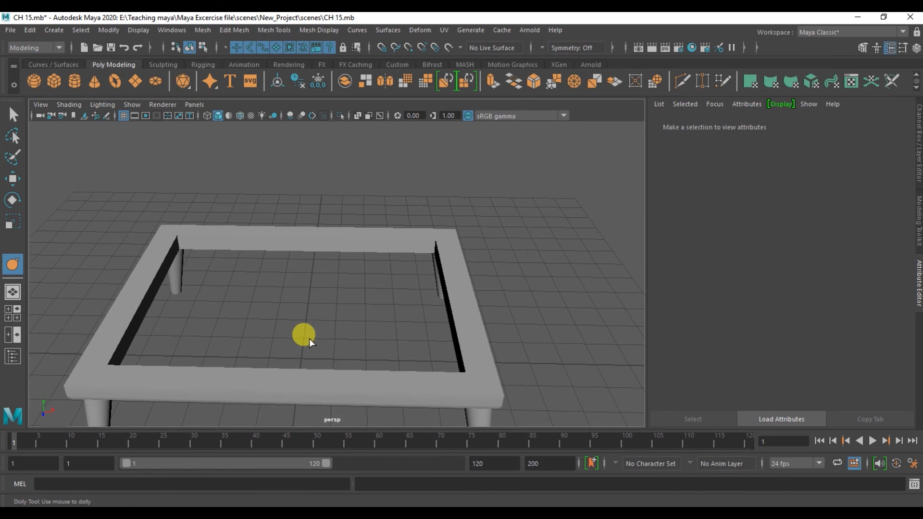
Turn on smooth mesh preview for the support frame and check its creased corners
{"action": "left_click", "coordinate": [383, 379]}
{"action": "key", "text": "3"}
{"action": "left_click", "coordinate": [374, 350]}
{"action": "mouse_move", "coordinate": [373, 350]}
{"action": "left_mouse_down", "text": "alt"}
{"action": "mouse_move", "coordinate": [372, 340]}
{"action": "mouse_move", "coordinate": [393, 330]}
{"action": "mouse_move", "coordinate": [476, 327]}
{"action": "mouse_move", "coordinate": [401, 354]}
{"action": "mouse_move", "coordinate": [367, 321]}
{"action": "mouse_move", "coordinate": [332, 358]}
{"action": "mouse_move", "coordinate": [364, 348]}
{"action": "left_mouse_up", "text": "alt"}
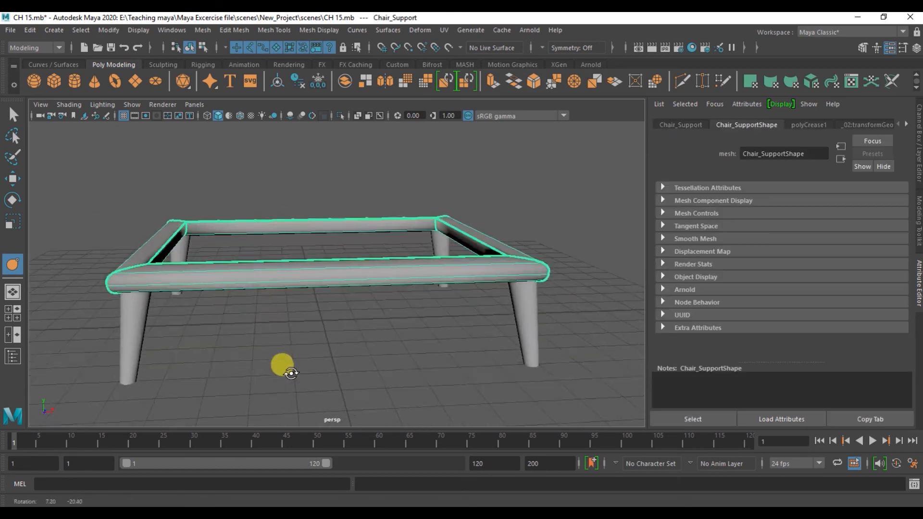
{"action": "left_click_drag", "start_coordinate": [289, 370], "coordinate": [290, 390], "text": "alt"}
Make Chair_Layer visible again and open the chair cushion's attributes
{"action": "left_click_drag", "start_coordinate": [535, 179], "coordinate": [100, 359]}
{"action": "left_click", "coordinate": [919, 159]}
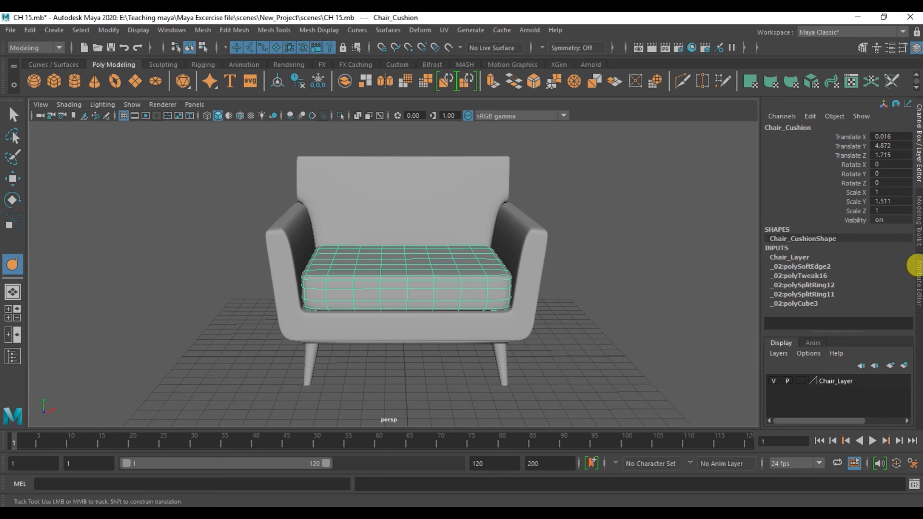
{"action": "left_click", "coordinate": [916, 269]}
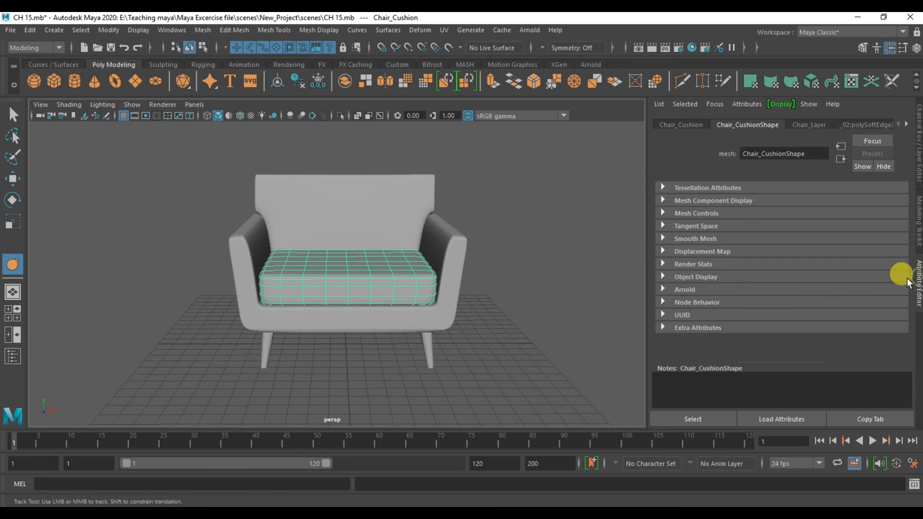
Look through the construction history nodes of the chair cushion up to its shading group
{"action": "left_click", "coordinate": [851, 125]}
{"action": "left_click", "coordinate": [856, 122]}
{"action": "left_click", "coordinate": [856, 124]}
{"action": "left_click", "coordinate": [839, 125]}
{"action": "left_click", "coordinate": [839, 125]}
{"action": "left_click", "coordinate": [838, 126]}
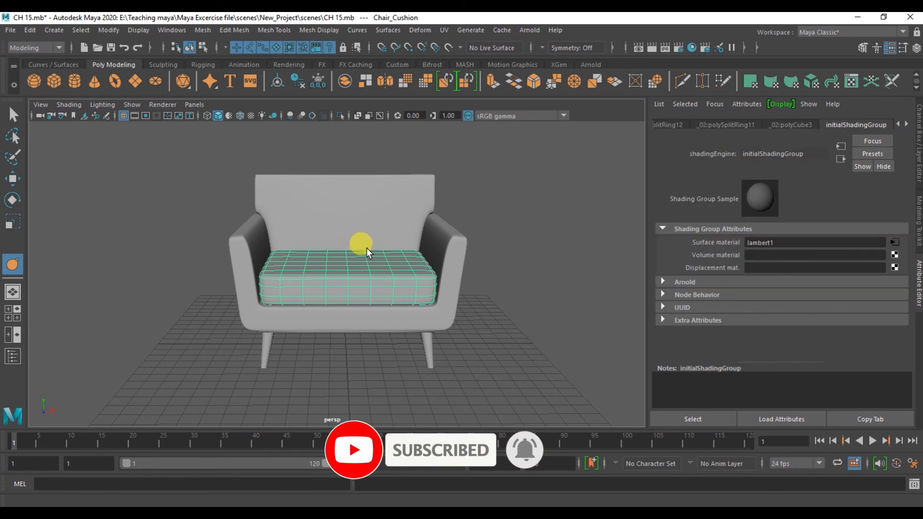
Delete the cushion's construction history by type and check its remaining nodes
{"action": "left_click", "coordinate": [34, 29]}
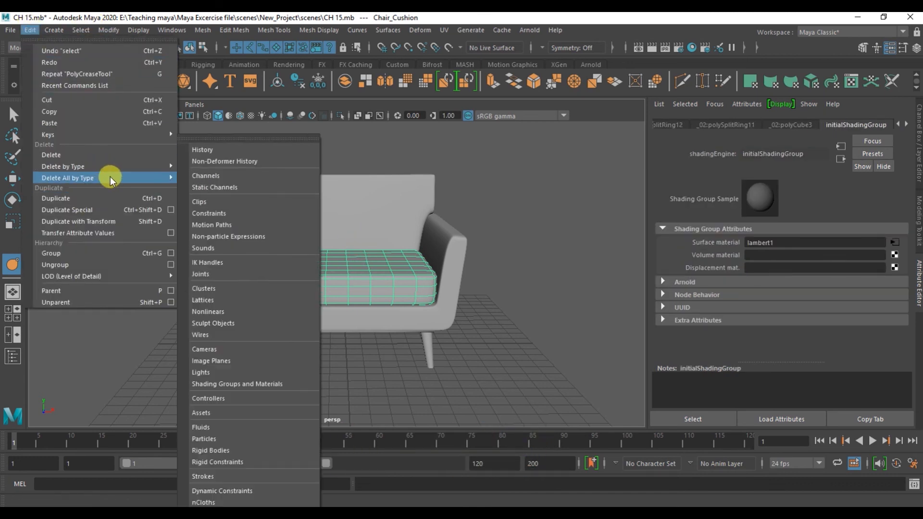
{"action": "mouse_move", "coordinate": [122, 169]}
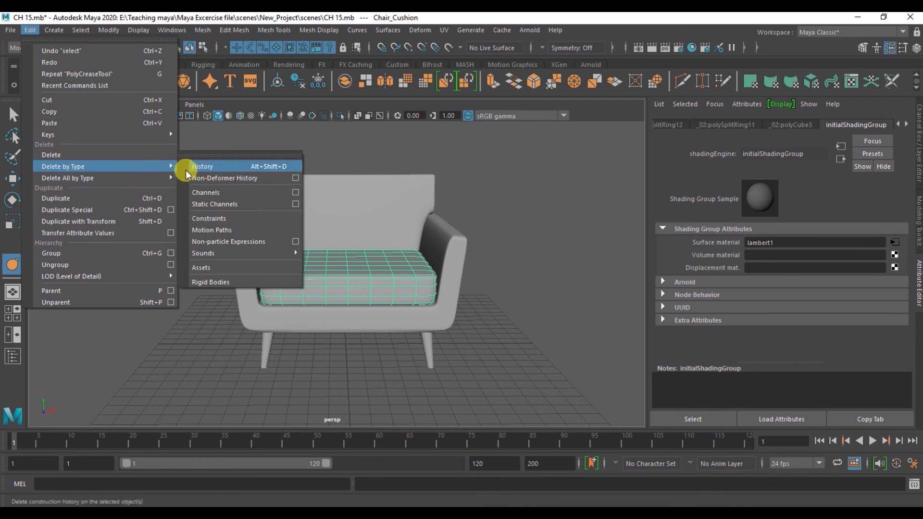
{"action": "left_click", "coordinate": [251, 168]}
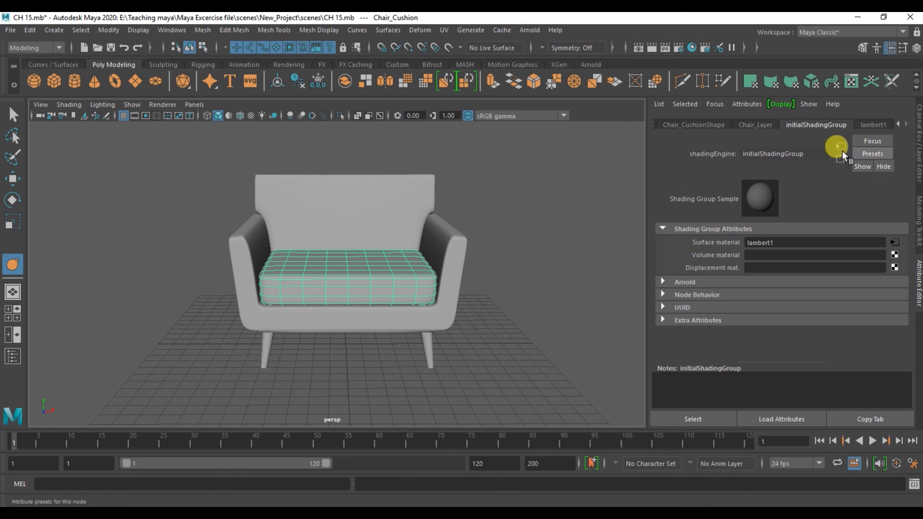
{"action": "left_click", "coordinate": [564, 213]}
{"action": "left_click", "coordinate": [385, 262]}
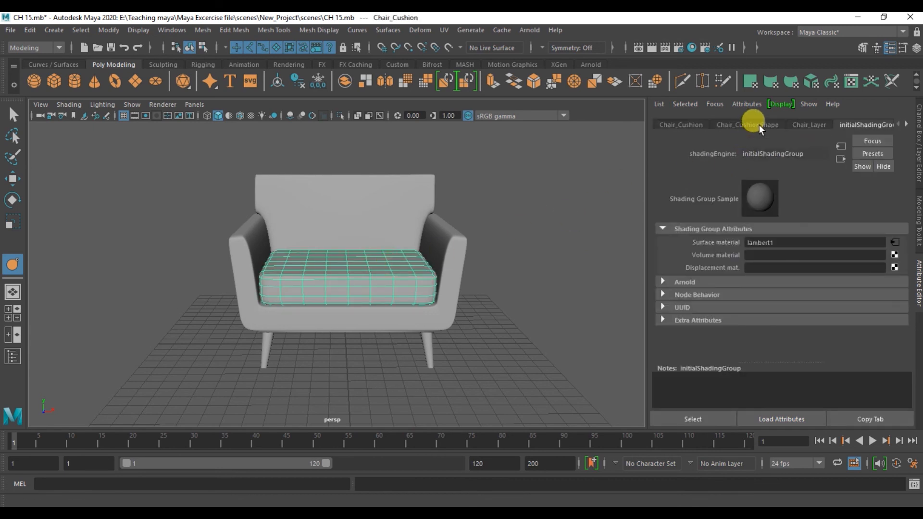
{"action": "left_click", "coordinate": [873, 126]}
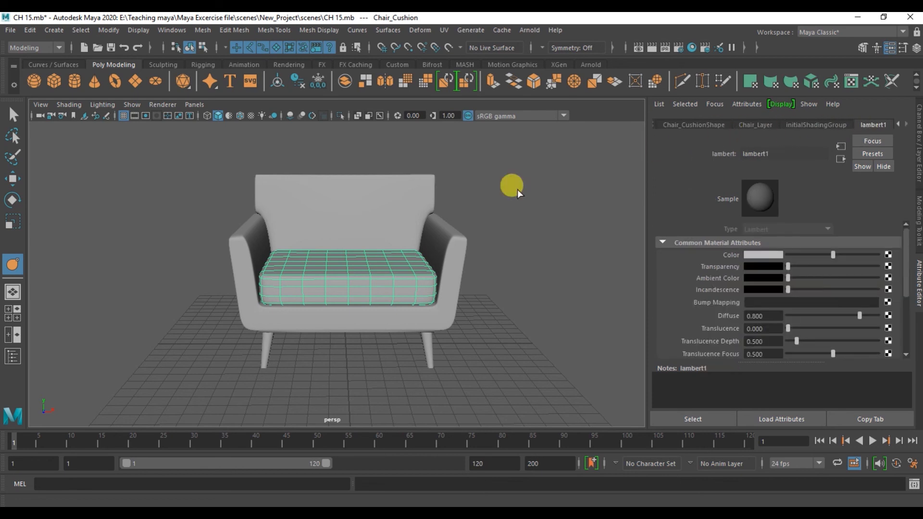
Select all parts of the chair and delete all construction history in the scene
{"action": "left_click_drag", "start_coordinate": [544, 180], "coordinate": [175, 365]}
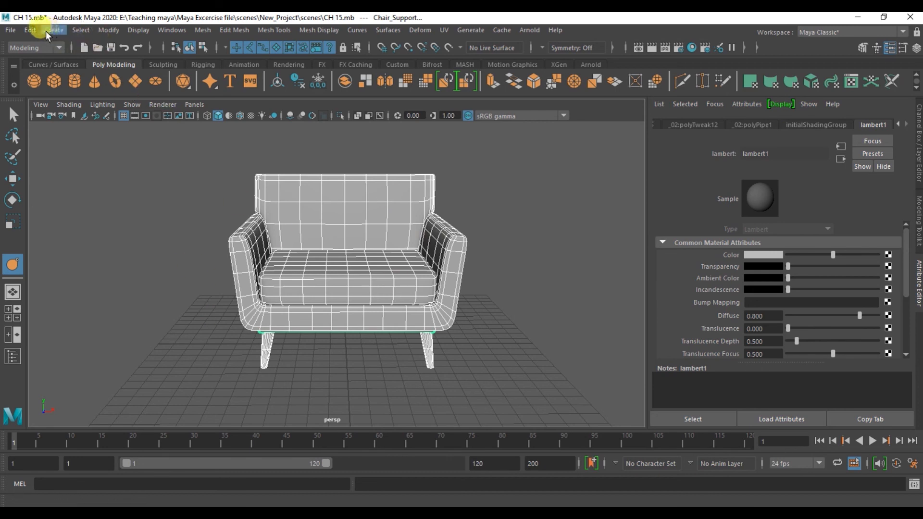
{"action": "left_click", "coordinate": [34, 30]}
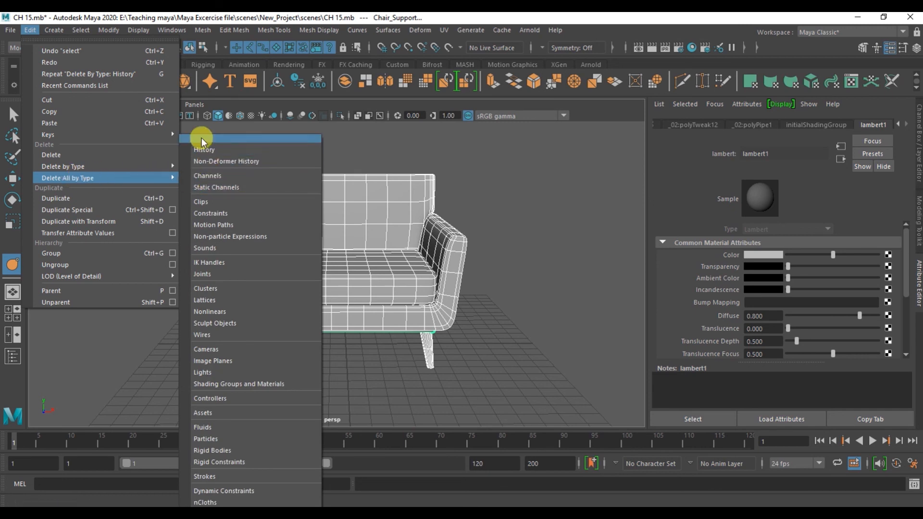
{"action": "left_click", "coordinate": [211, 150]}
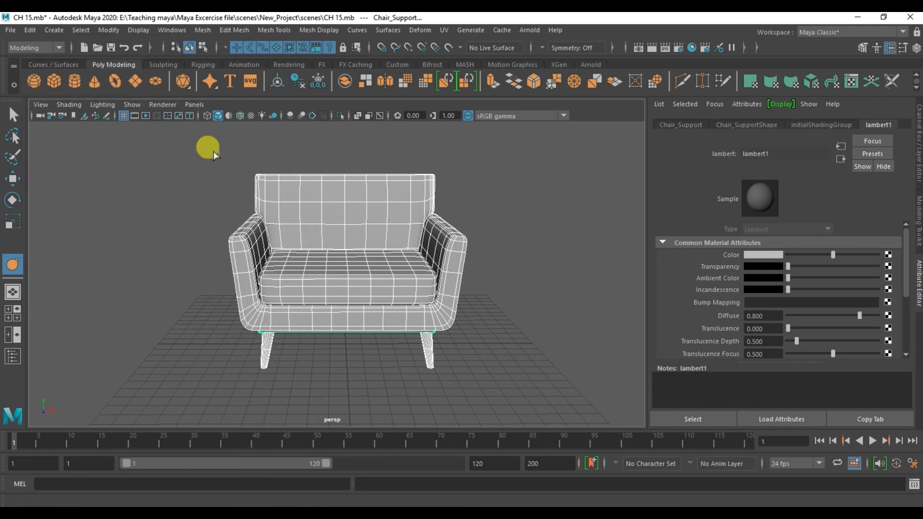
Check the remaining nodes of the backrest, cushion, base and support frame for leftover construction history
{"action": "left_click", "coordinate": [518, 204]}
{"action": "left_click", "coordinate": [355, 231]}
{"action": "left_click", "coordinate": [417, 229]}
{"action": "left_click", "coordinate": [390, 297]}
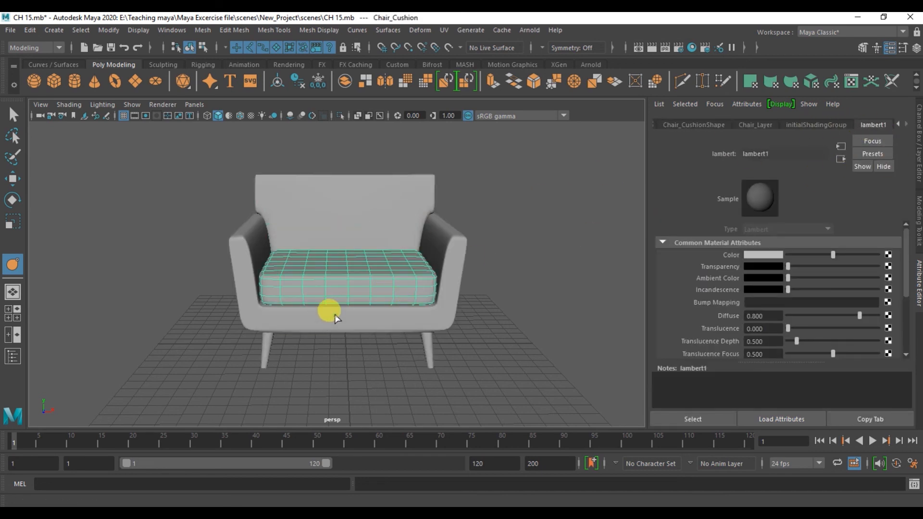
{"action": "left_click", "coordinate": [336, 318]}
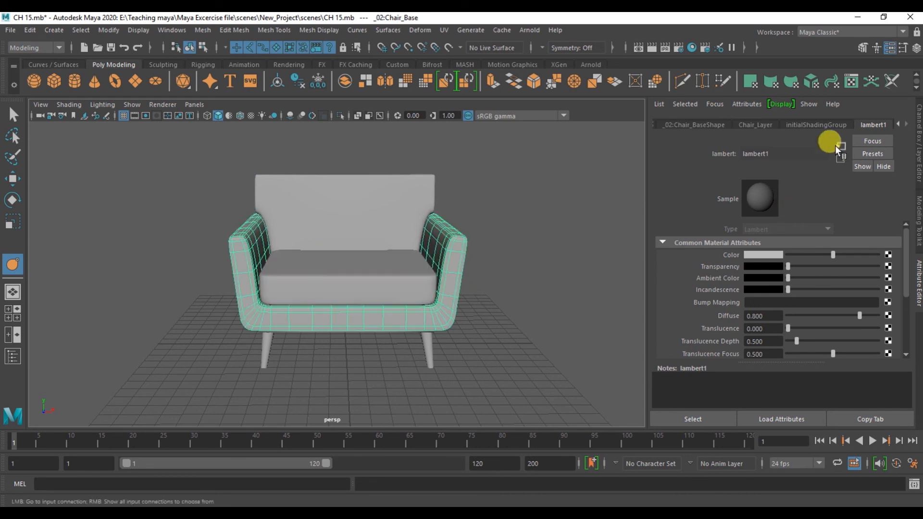
{"action": "left_click_drag", "start_coordinate": [348, 351], "coordinate": [354, 317], "text": "alt"}
{"action": "left_click", "coordinate": [347, 302]}
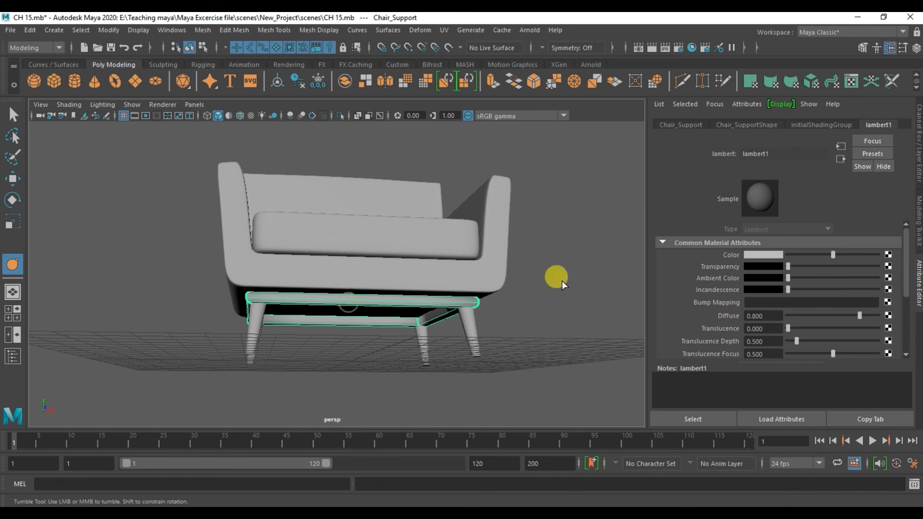
Examine the finished armchair from several angles, including its underside and support frame
{"action": "left_click_drag", "start_coordinate": [411, 299], "coordinate": [451, 281], "text": "alt"}
{"action": "middle_click_drag", "start_coordinate": [452, 281], "coordinate": [527, 302], "text": "alt"}
{"action": "right_click_drag", "start_coordinate": [527, 302], "coordinate": [449, 262], "text": "alt"}
{"action": "left_click_drag", "start_coordinate": [450, 262], "coordinate": [523, 209], "text": "alt"}
{"action": "left_click", "coordinate": [529, 213]}
{"action": "left_click_drag", "start_coordinate": [553, 267], "coordinate": [548, 247]}
{"action": "left_click_drag", "start_coordinate": [241, 395], "coordinate": [243, 394]}
{"action": "left_click_drag", "start_coordinate": [313, 299], "coordinate": [296, 362], "text": "alt"}
{"action": "left_click", "coordinate": [403, 339]}
{"action": "left_click_drag", "start_coordinate": [99, 347], "coordinate": [123, 340], "text": "alt"}
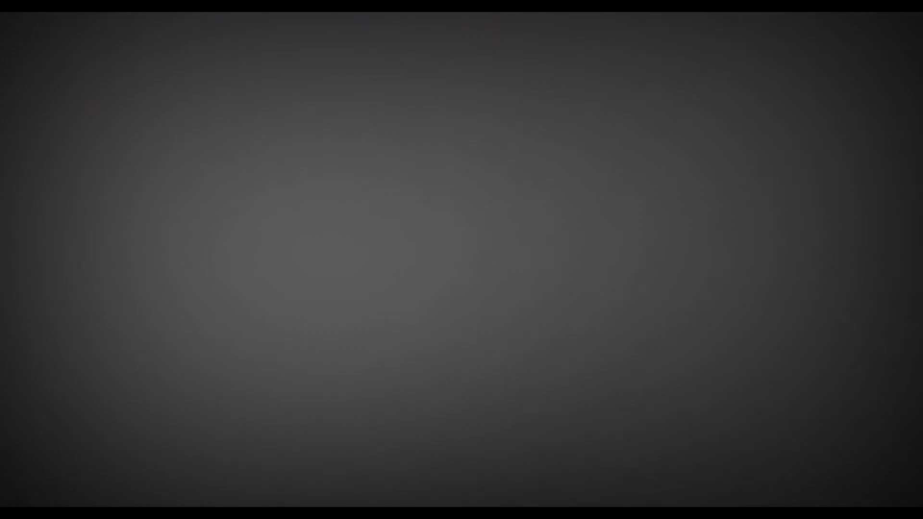